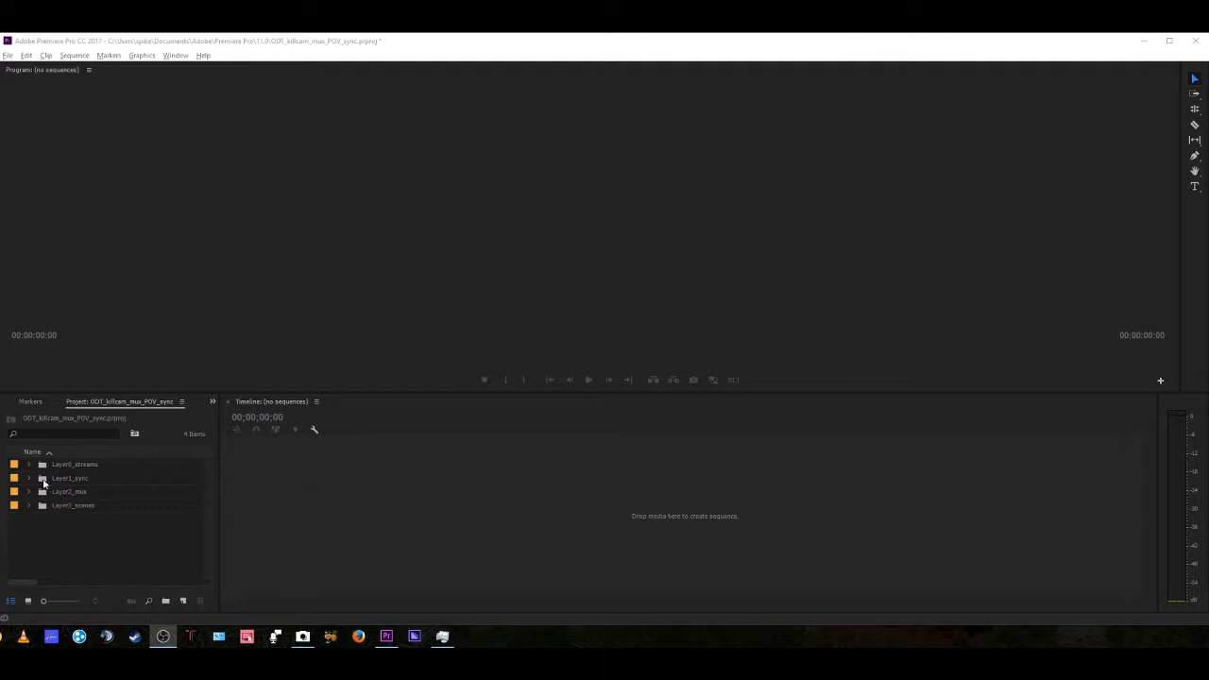
Step: Open the Exilesrhythm_stream sequence from the Layer0_streams bin and play back the footage through the kill cam
click(29, 465)
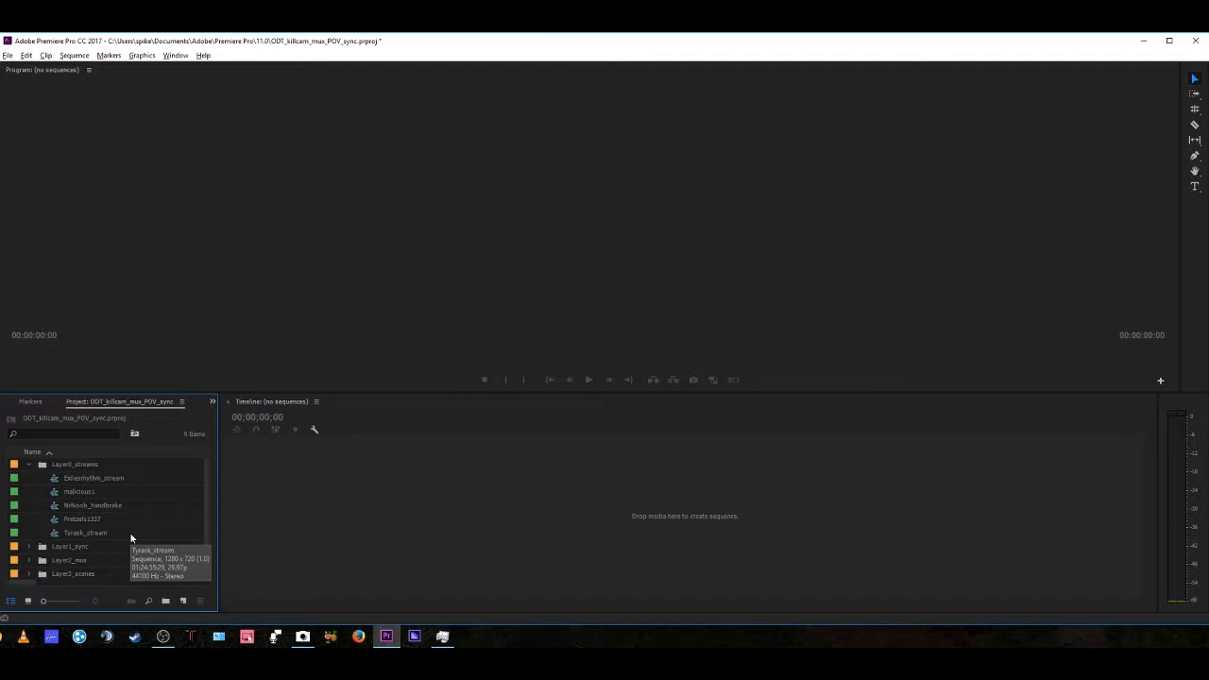
click(81, 481)
double_click(81, 482)
click(589, 379)
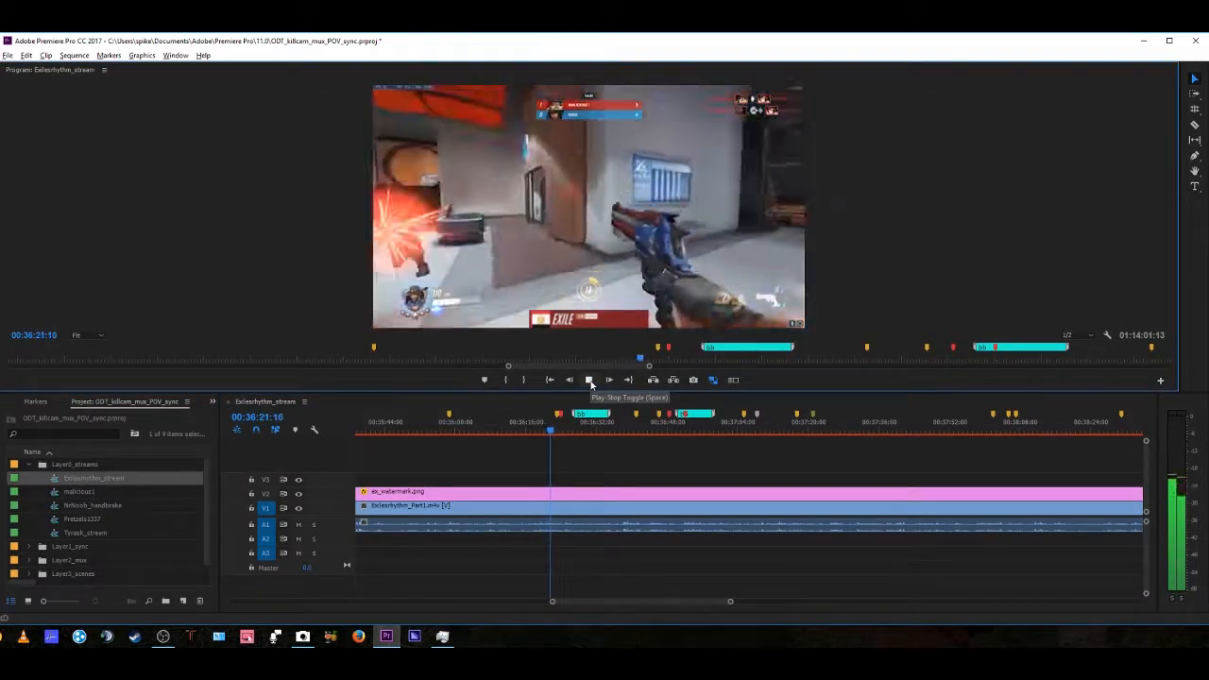
click(591, 383)
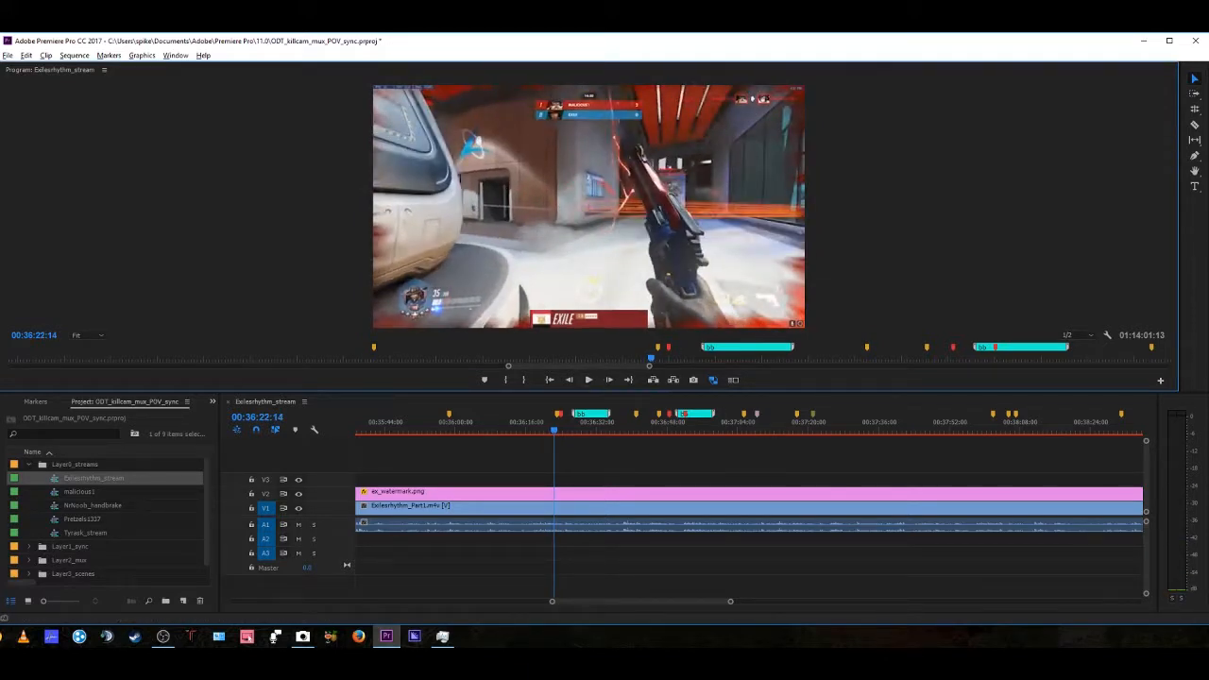
click(1208, 635)
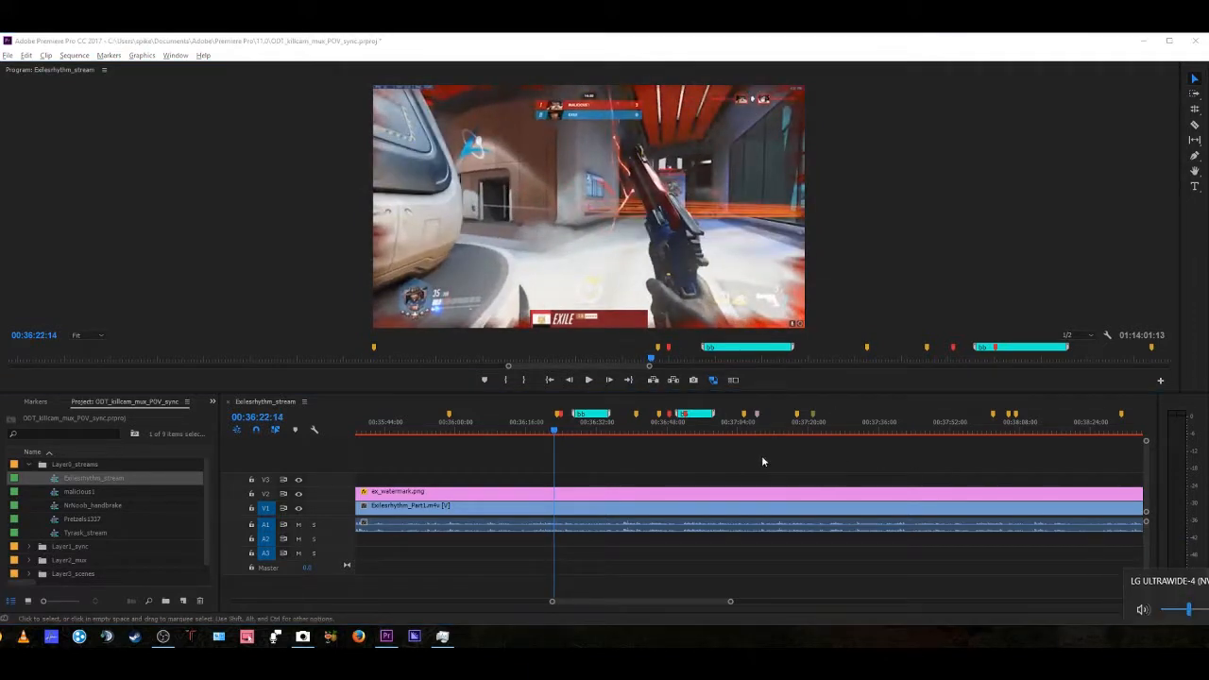
click(821, 390)
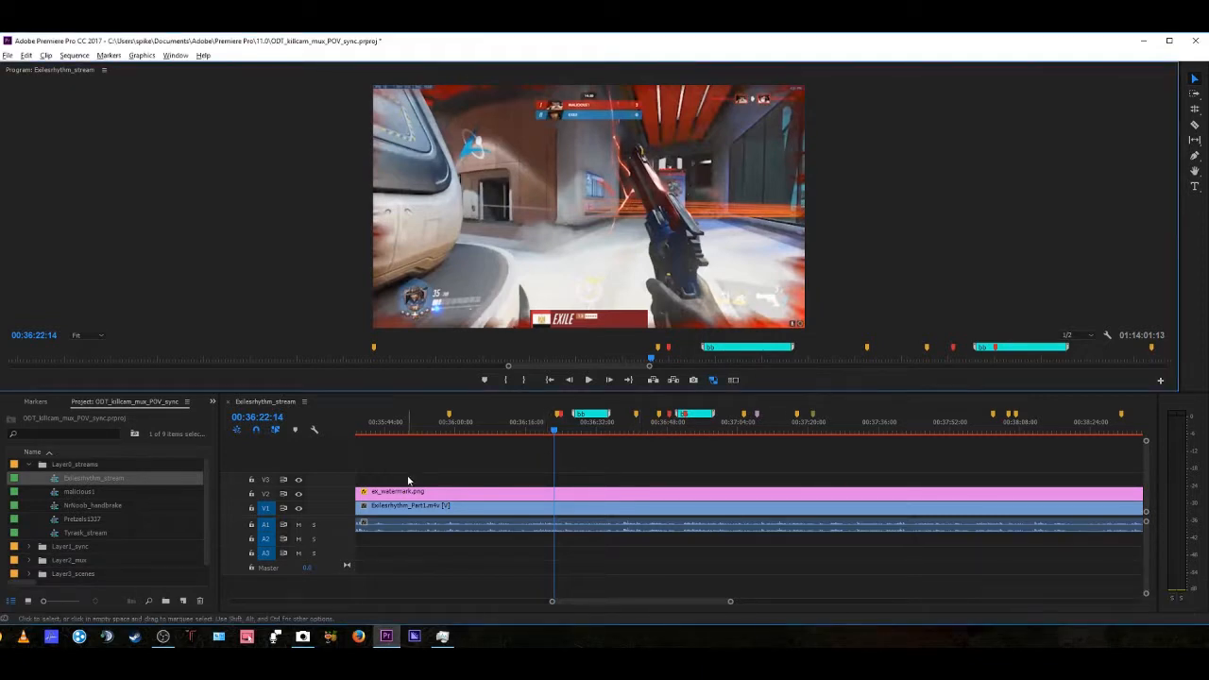
click(589, 379)
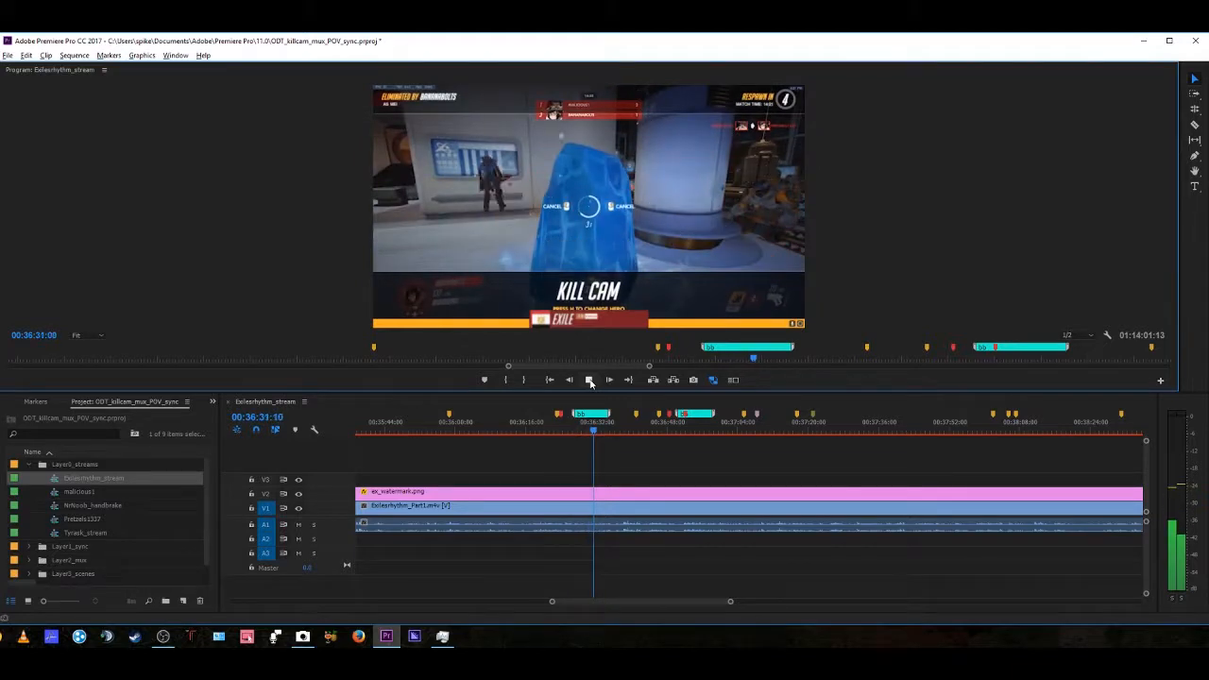
click(589, 380)
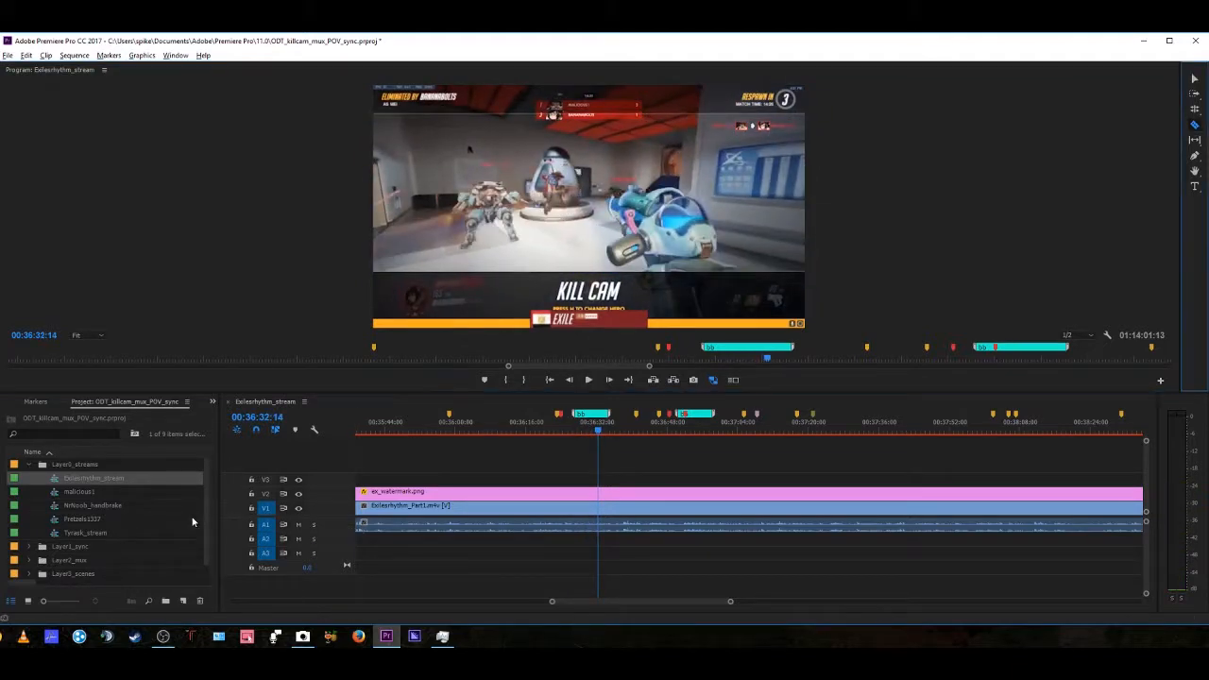
Step: Open the Tyrask_stream sequence and play back a few seconds of its footage
click(57, 533)
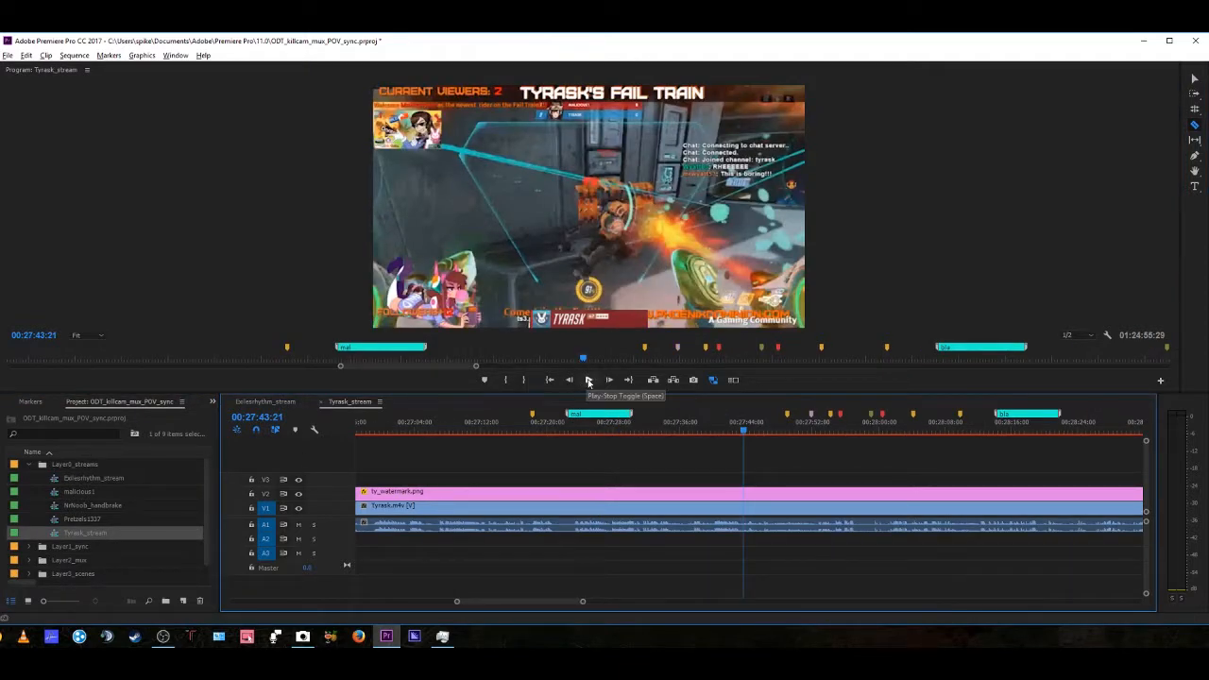
click(588, 380)
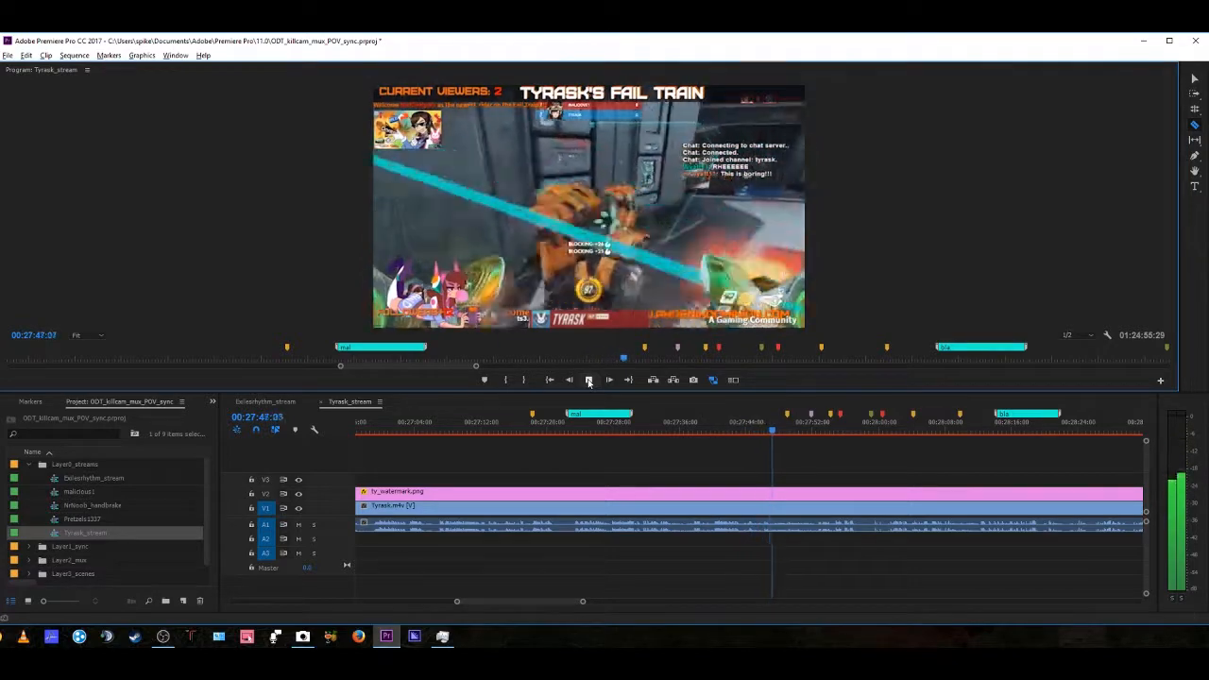
click(589, 380)
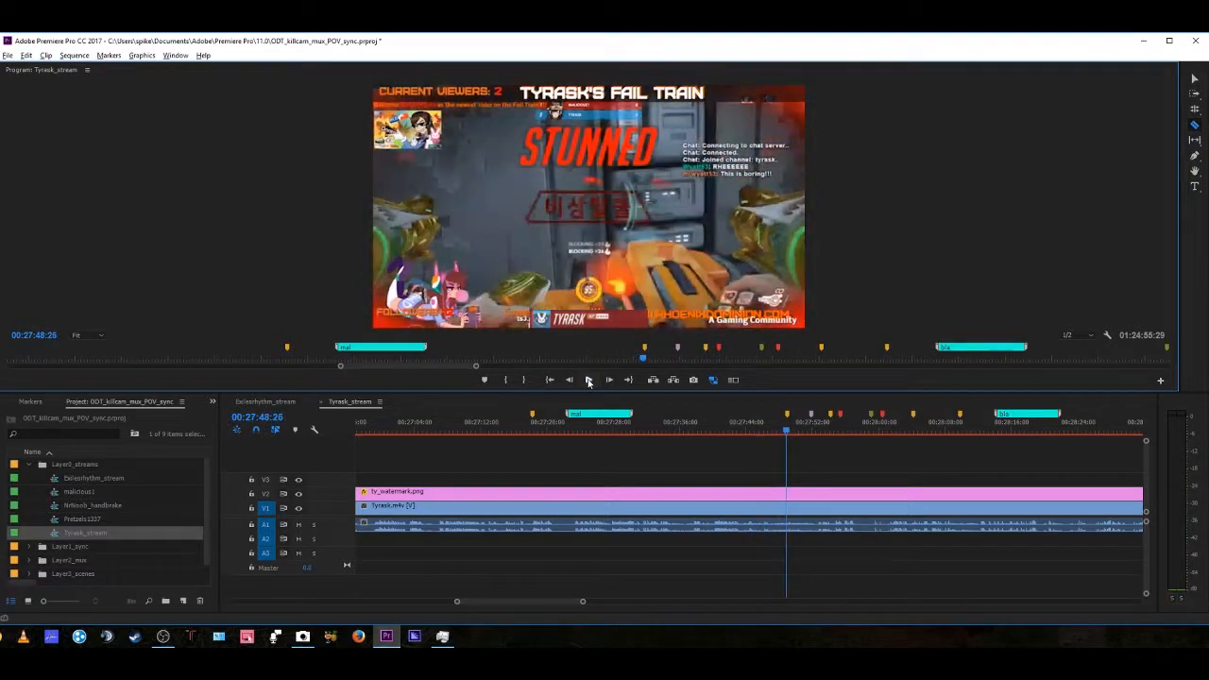
Step: Open the NrNoob_handbrake sequence and play back a few seconds of its footage
click(54, 507)
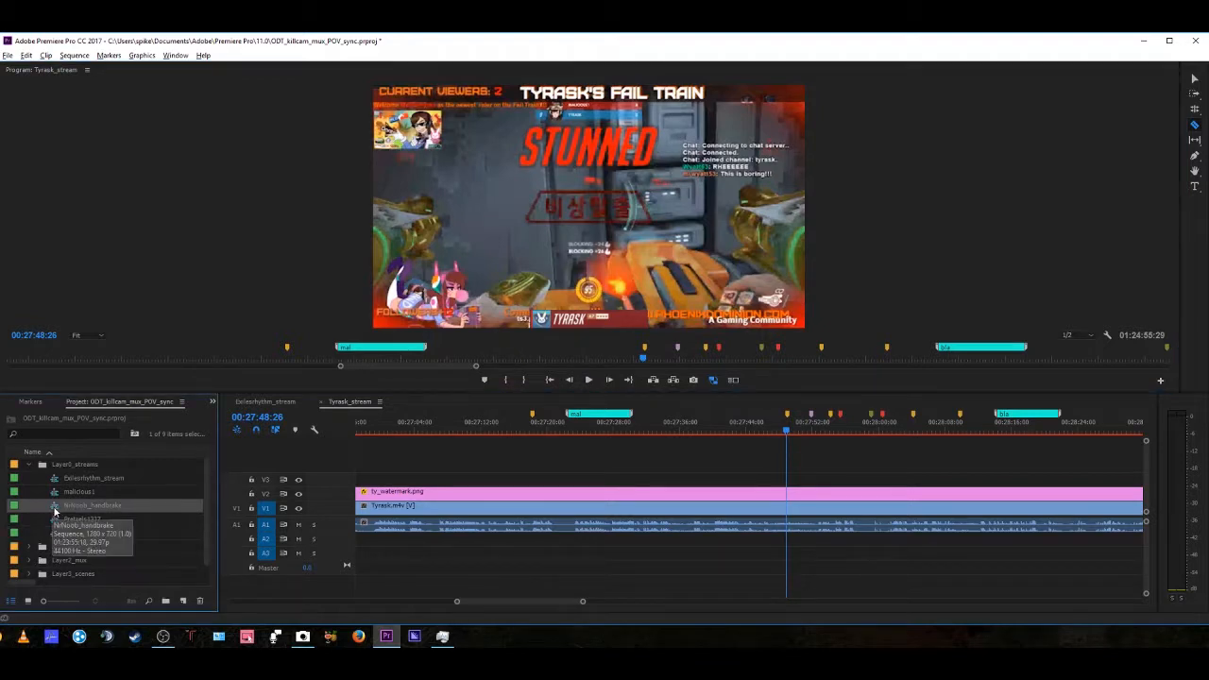
double_click(54, 510)
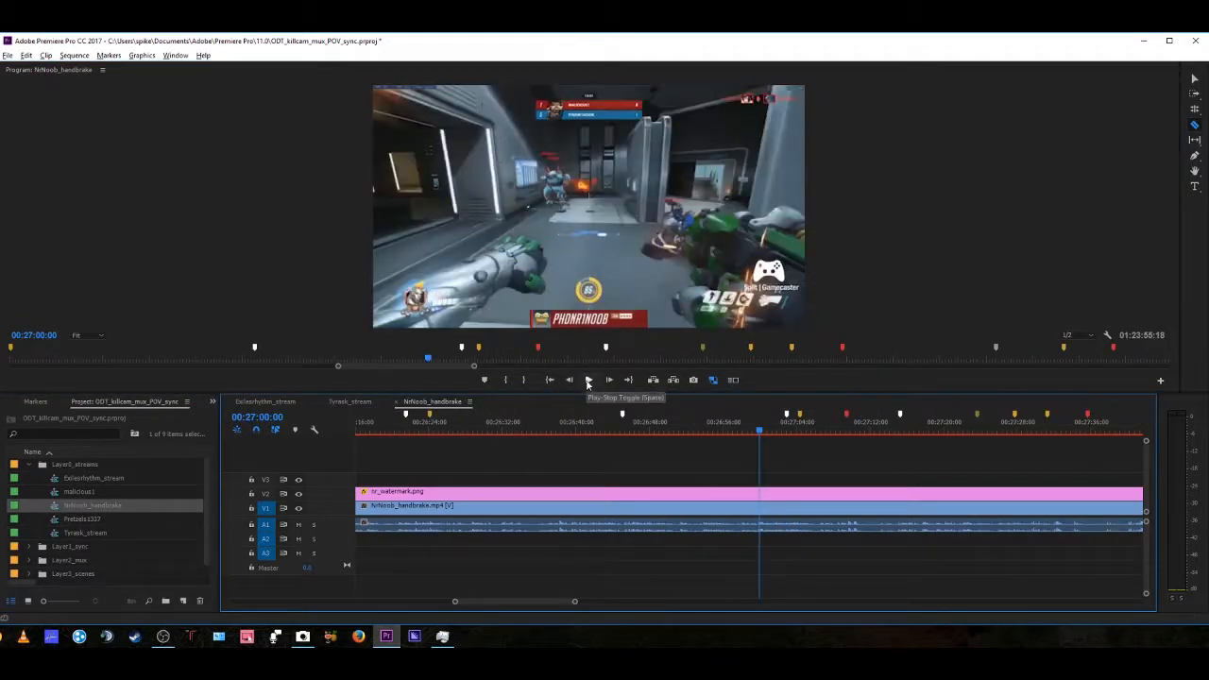
click(587, 381)
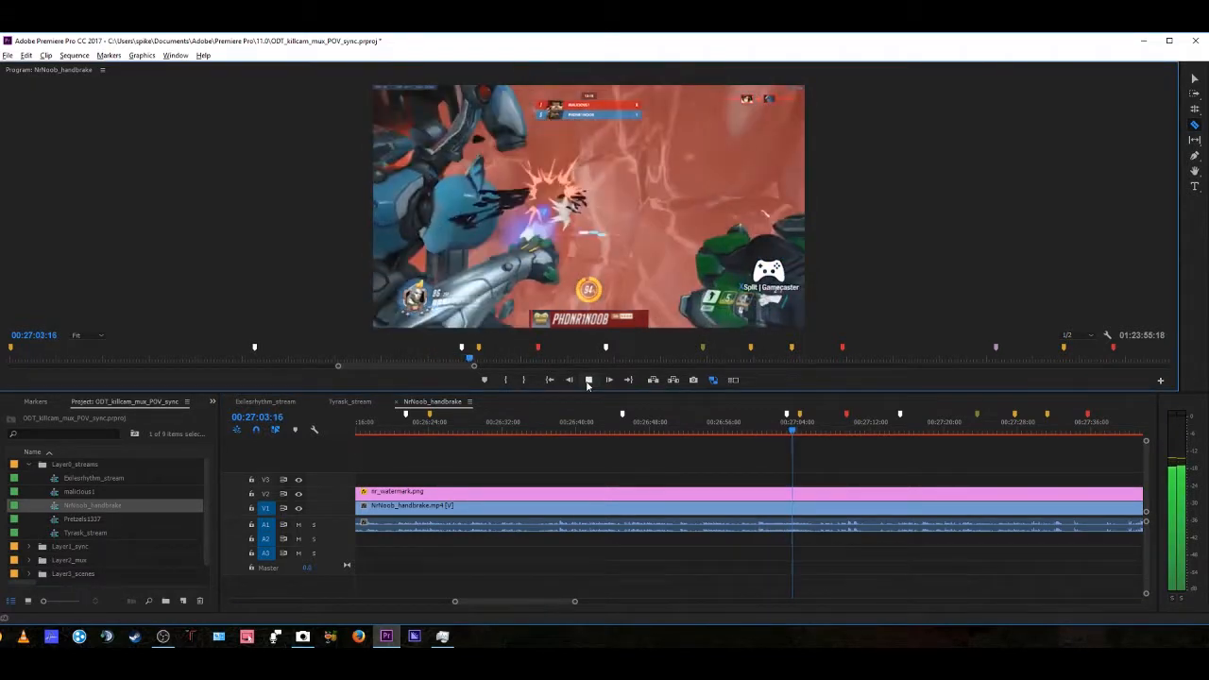
click(588, 381)
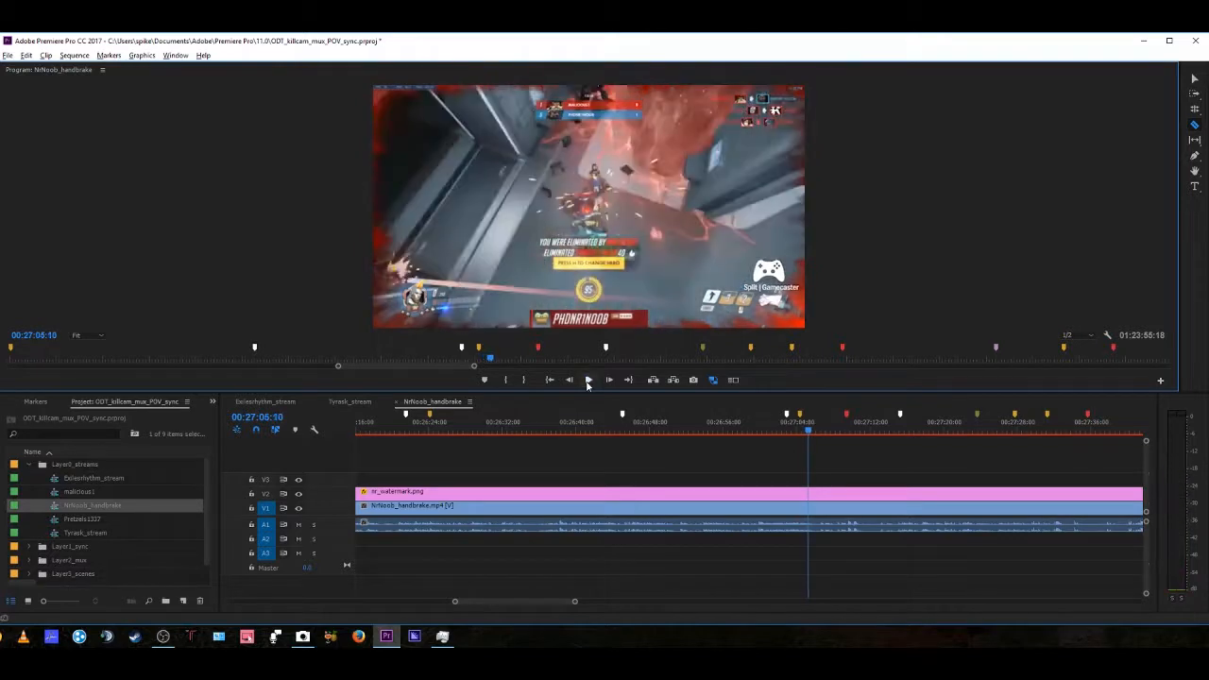
Step: Open the Pretzels1337 sequence and play back a few seconds of its footage
double_click(55, 521)
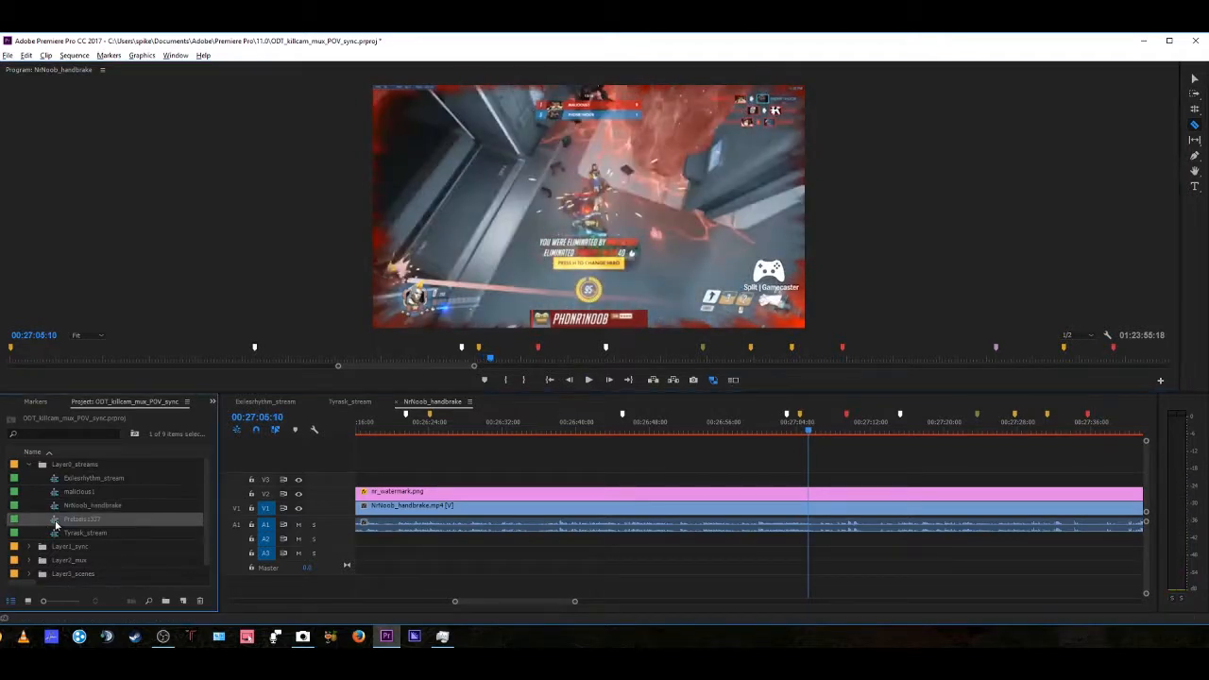
click(587, 381)
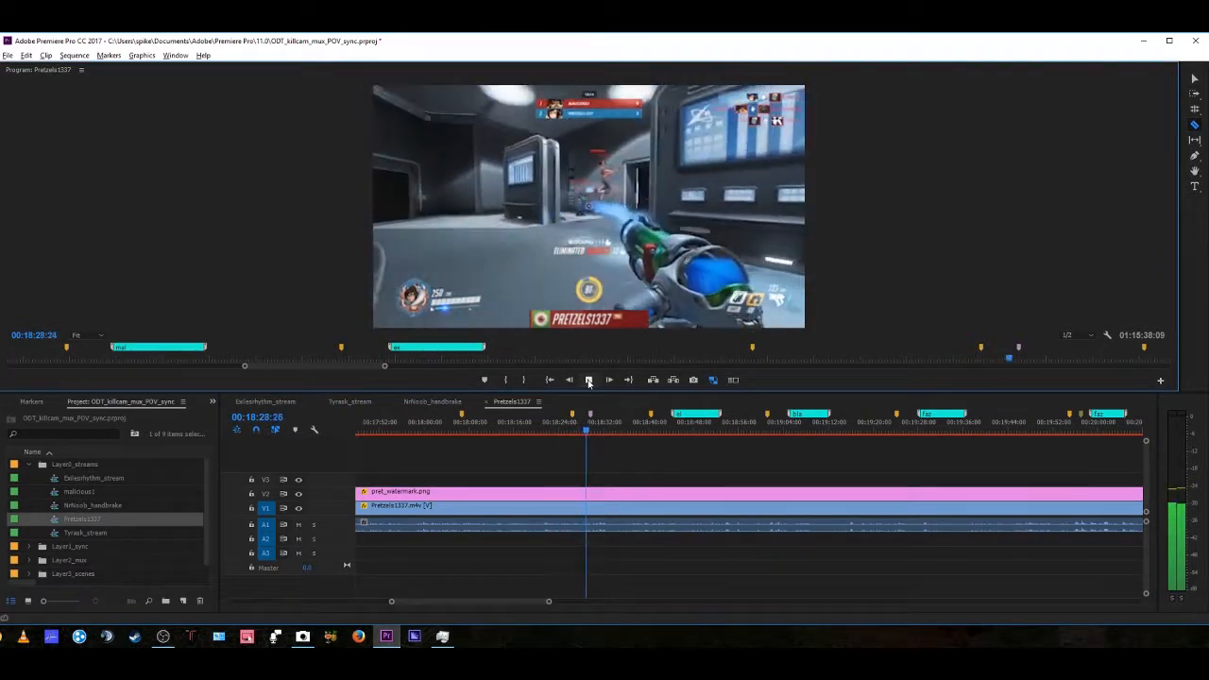
click(586, 380)
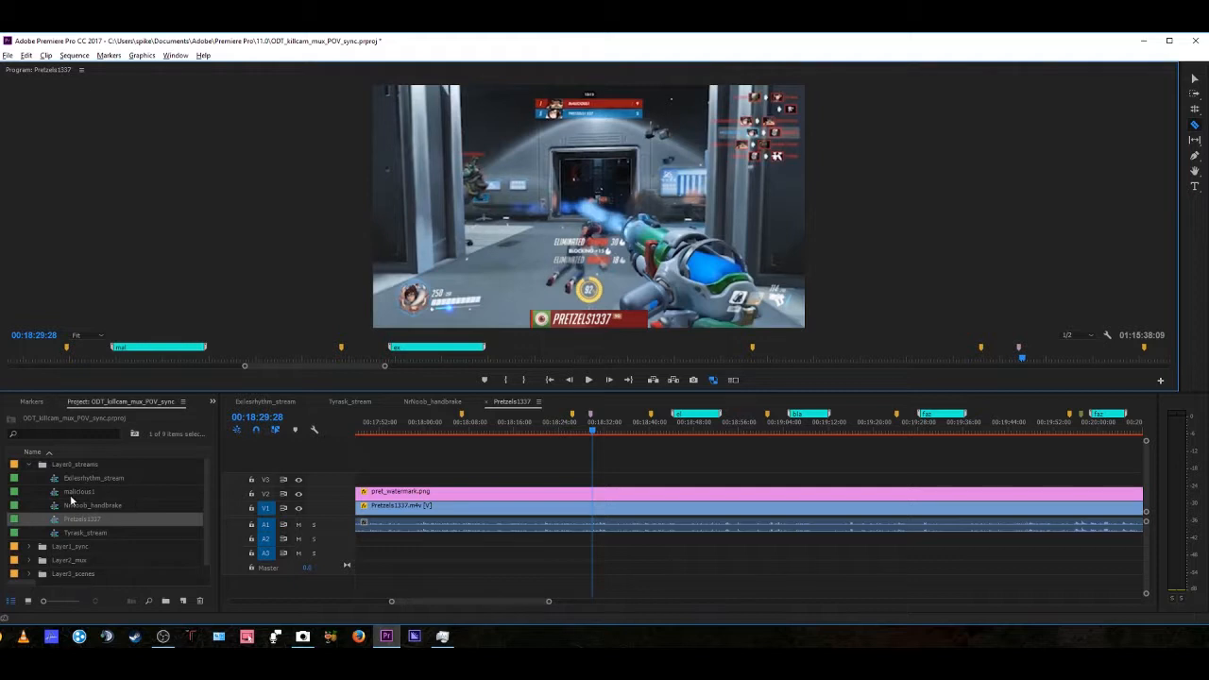
Step: Collapse the Layer0_streams bin, expand Layer1_sync and open its POV_sync sequence in the timeline
click(29, 465)
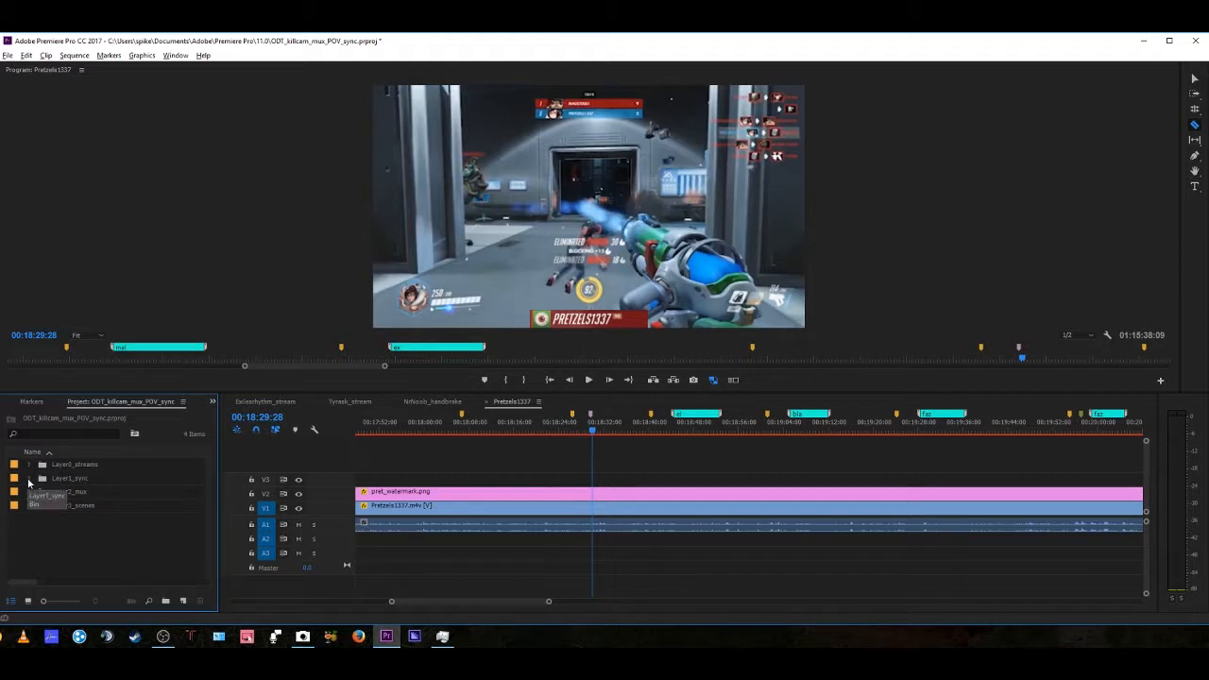
click(29, 479)
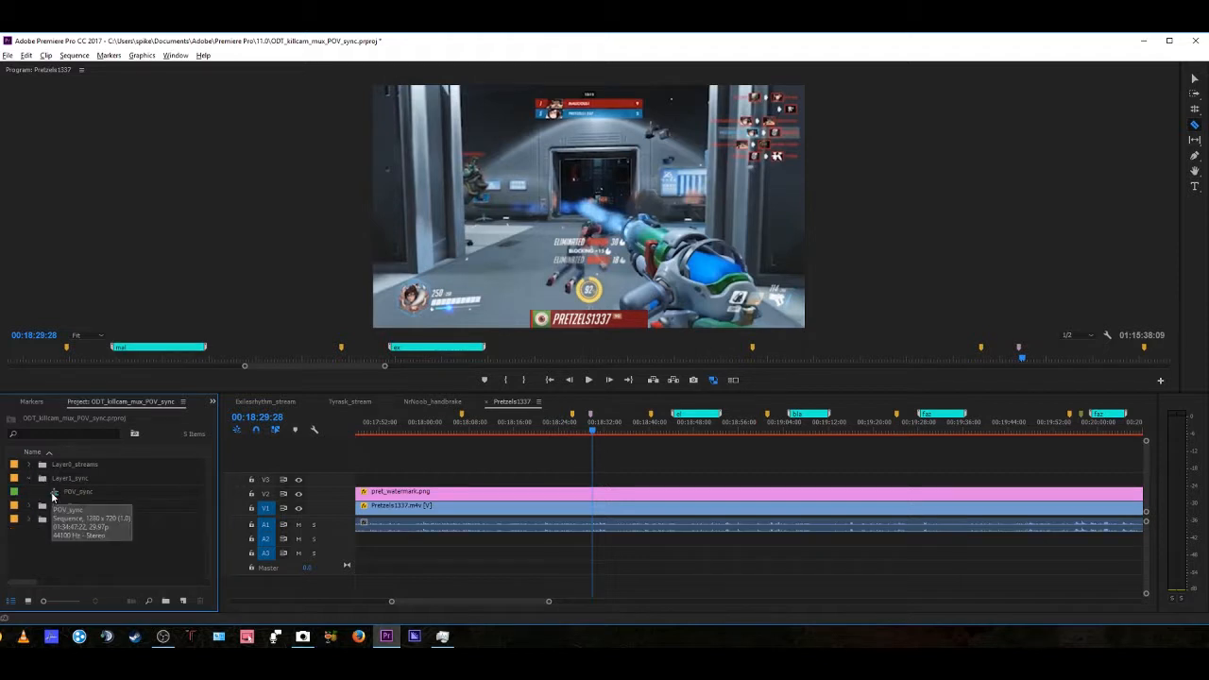
double_click(53, 495)
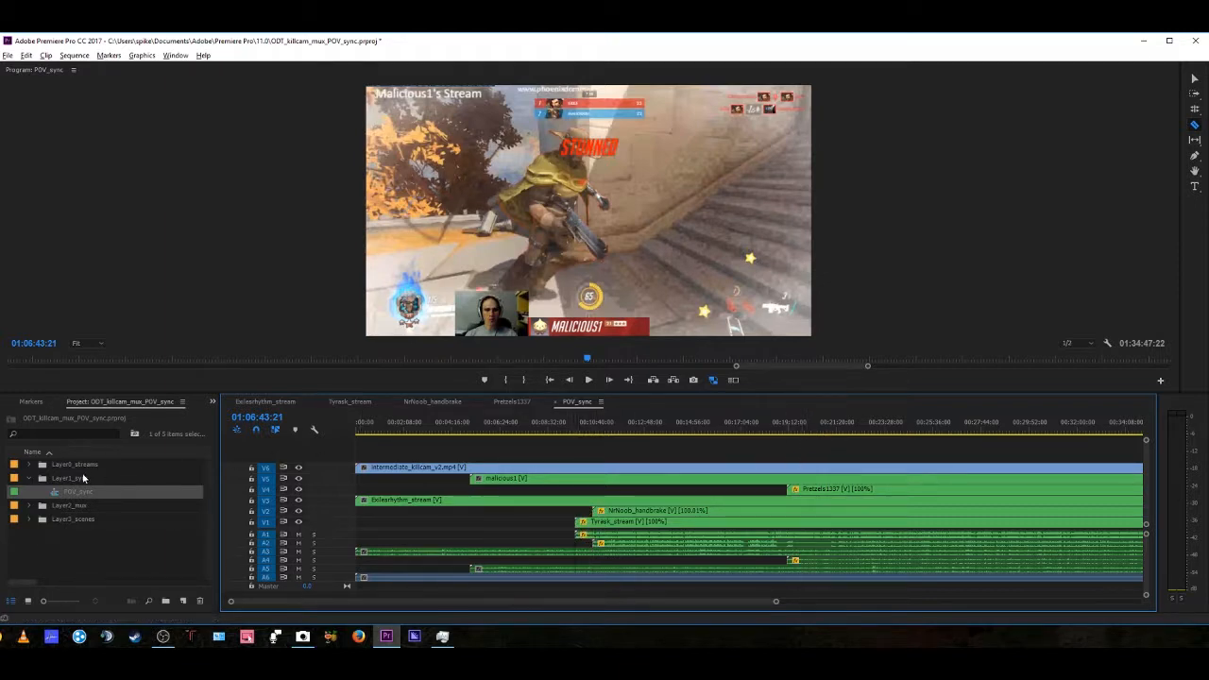
click(29, 479)
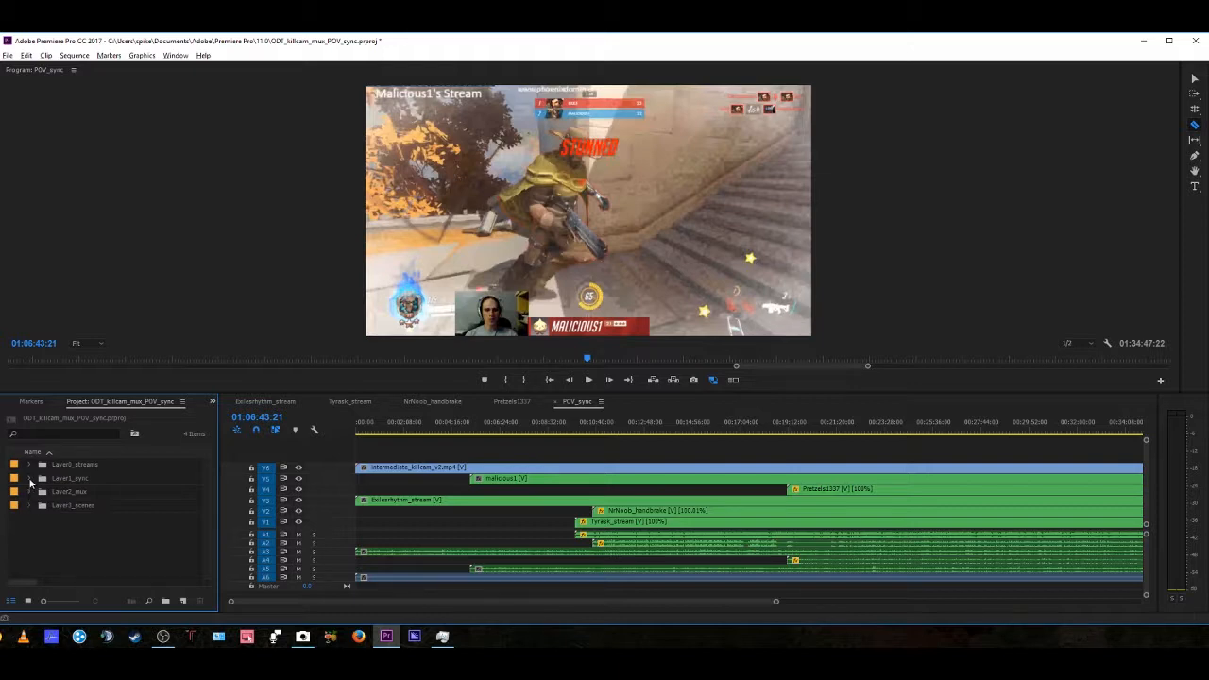
click(30, 478)
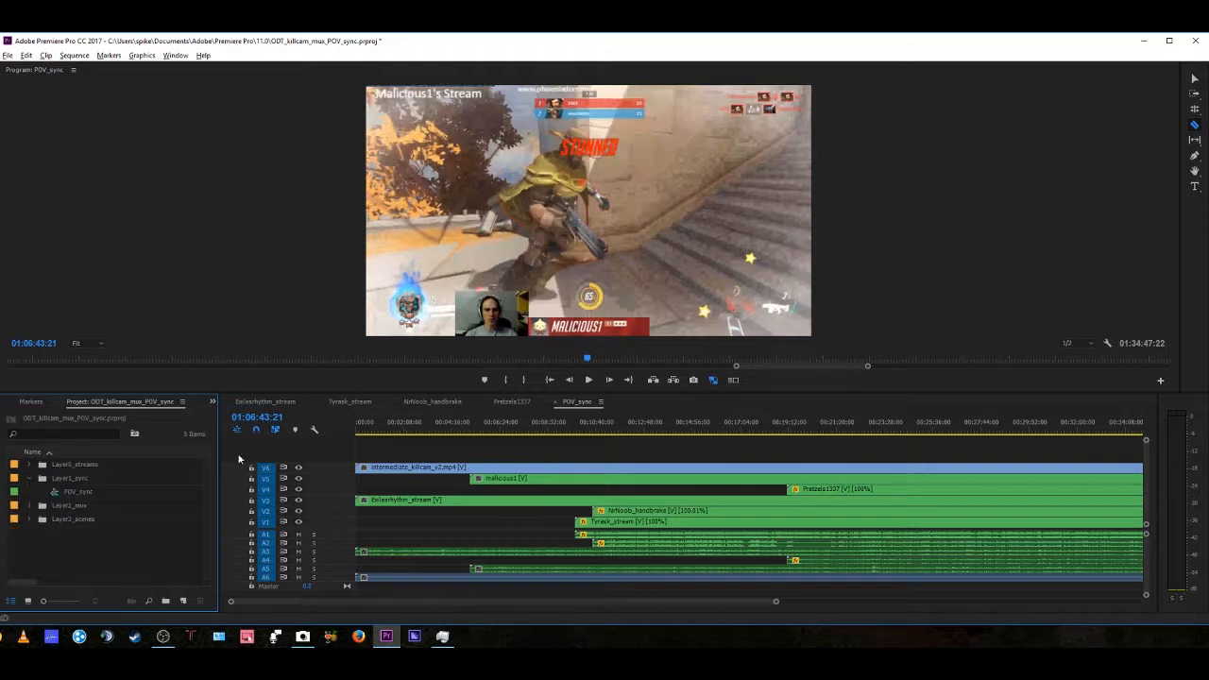
Step: Create a new sequence from the POV_sync sequence and name it POV_sync_multicam
click(1194, 77)
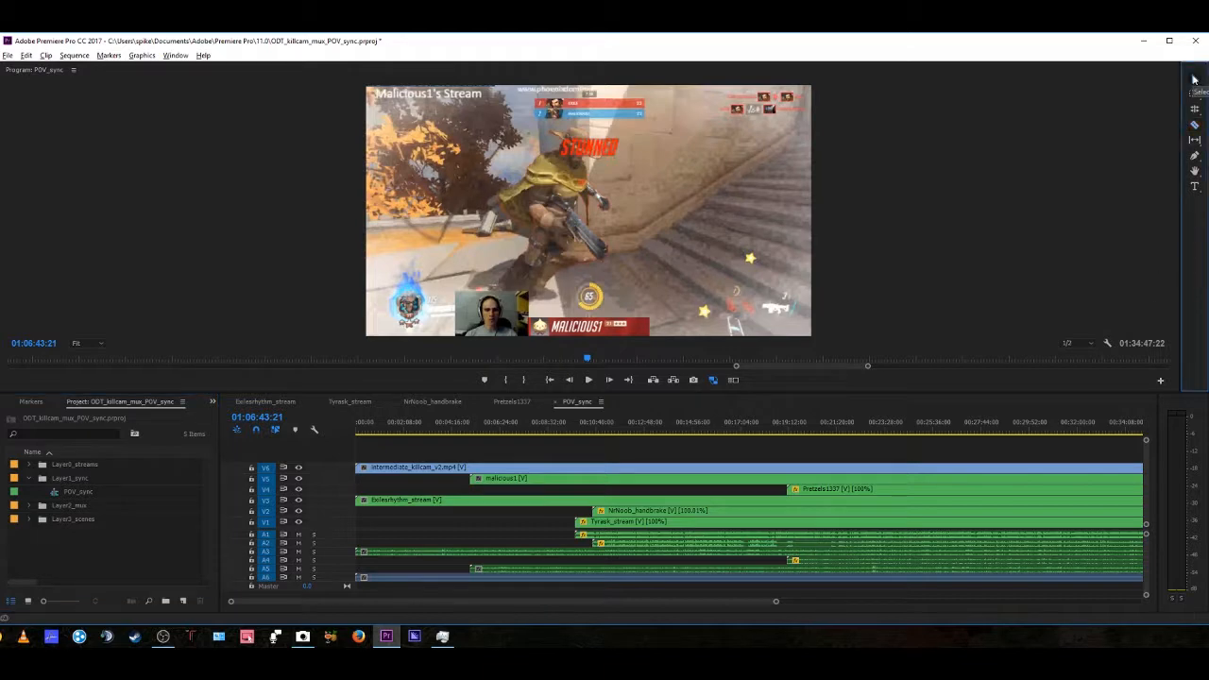
click(52, 497)
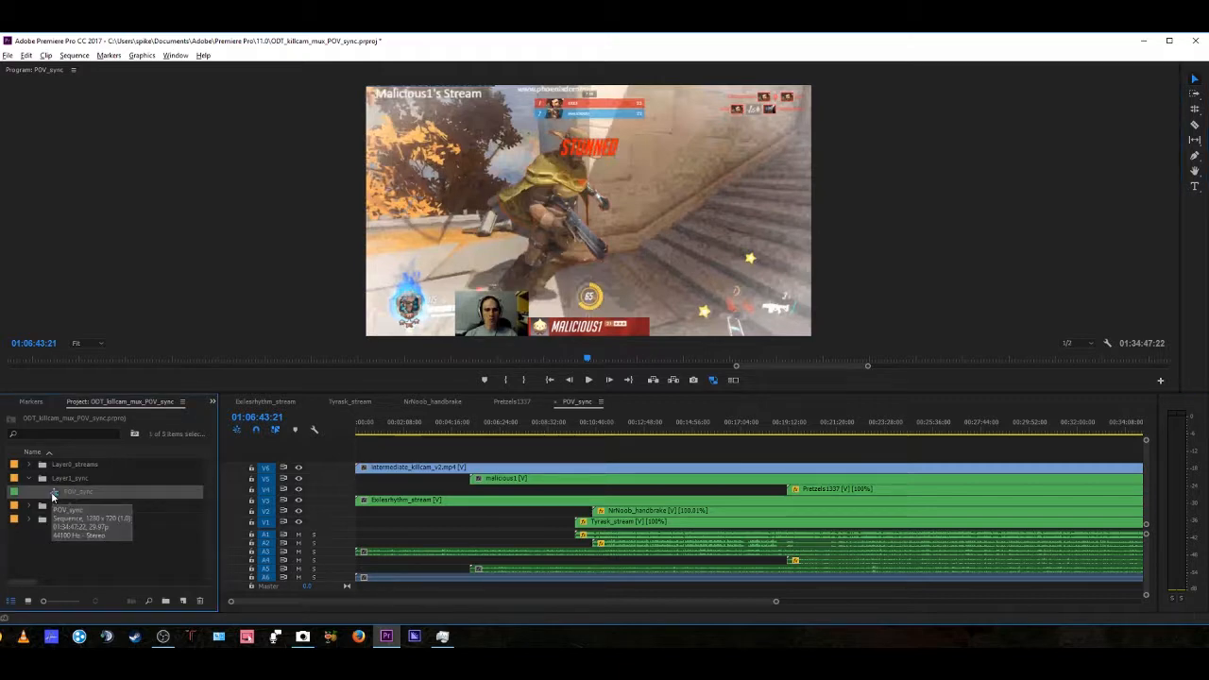
right_click(53, 496)
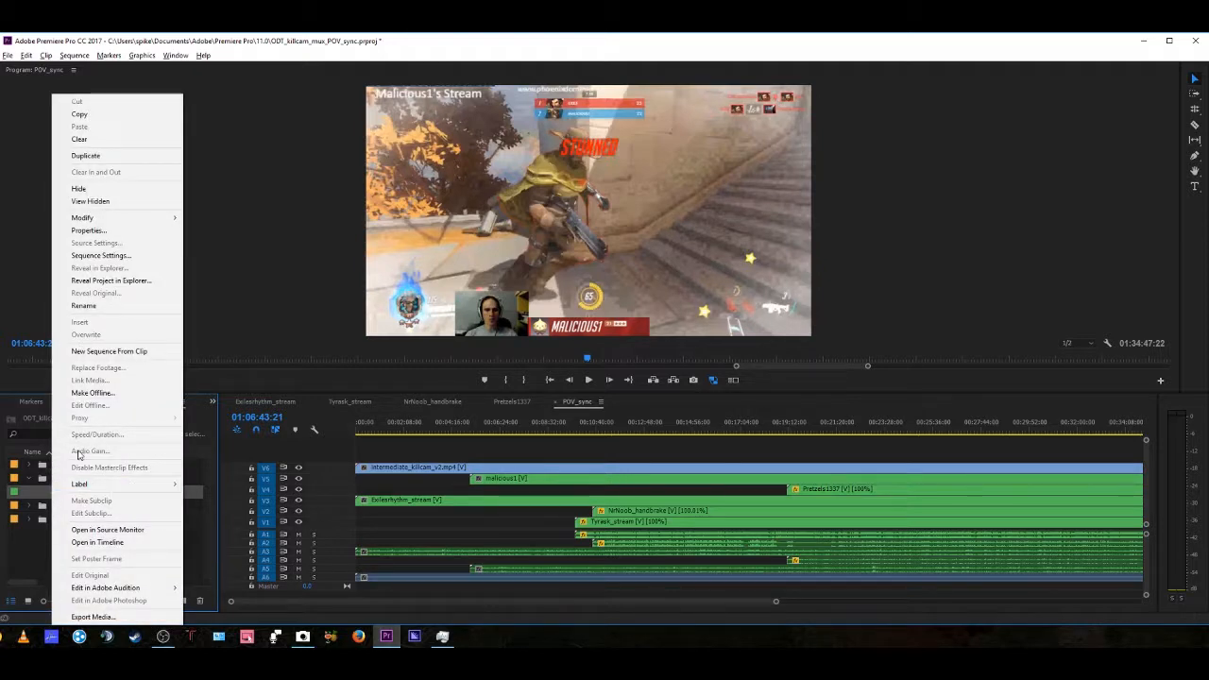
click(106, 351)
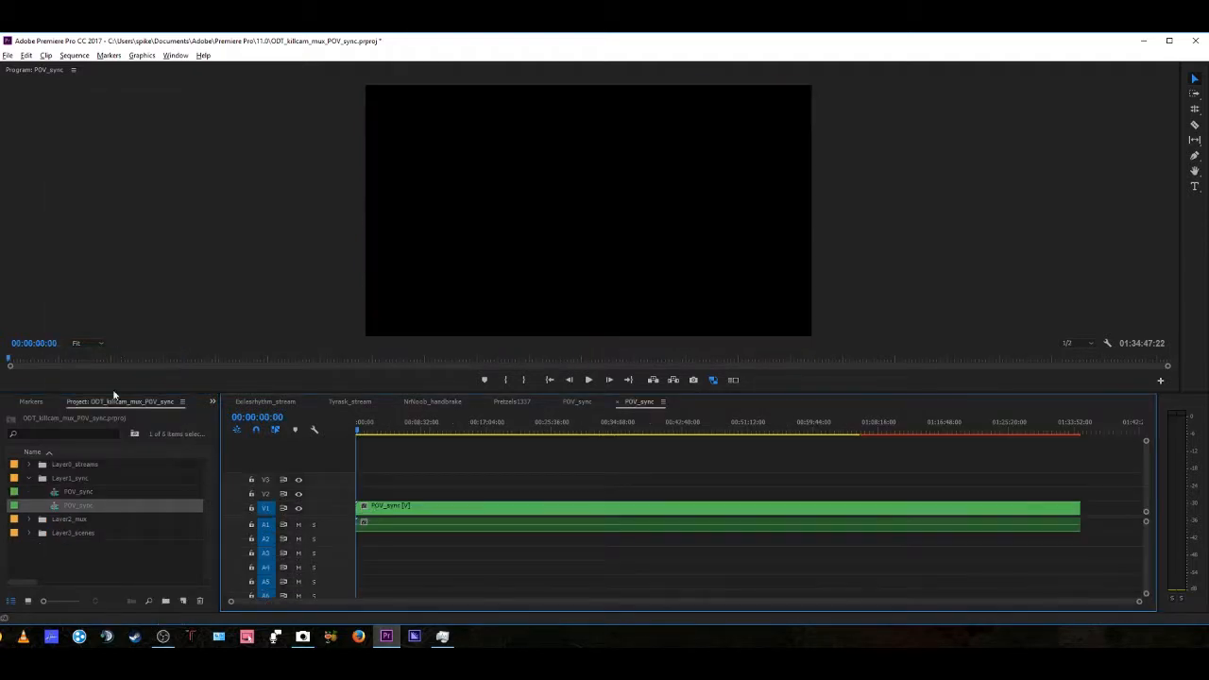
click(93, 505)
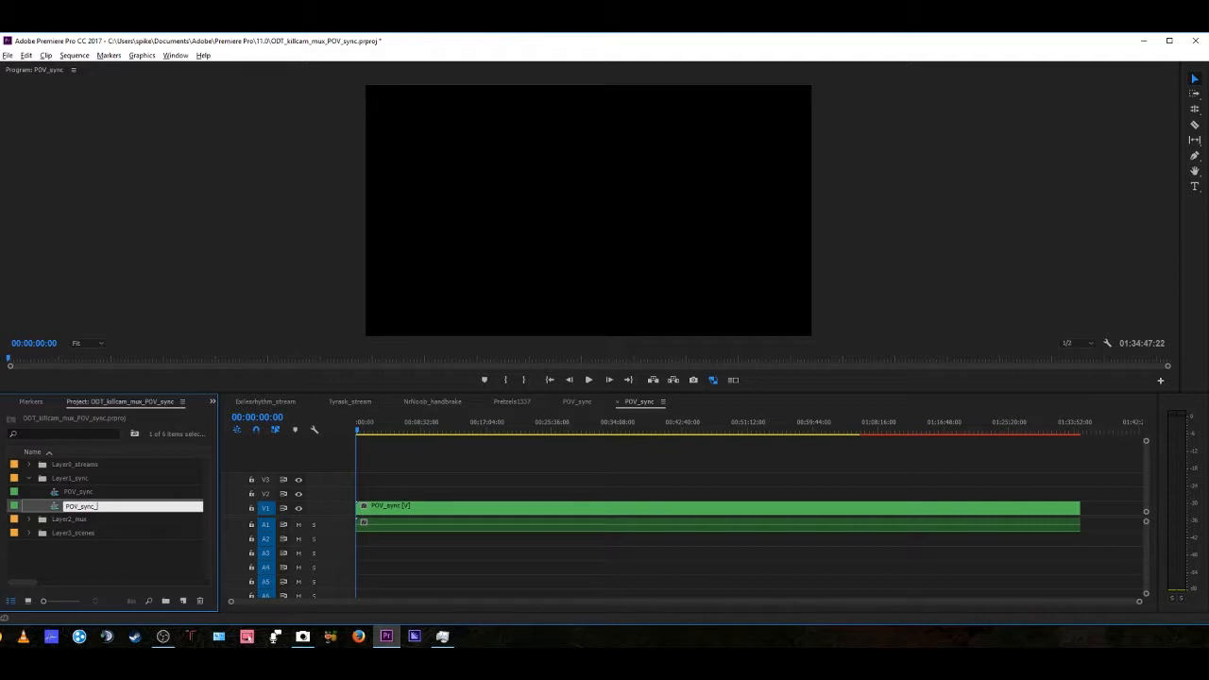
key(Return)
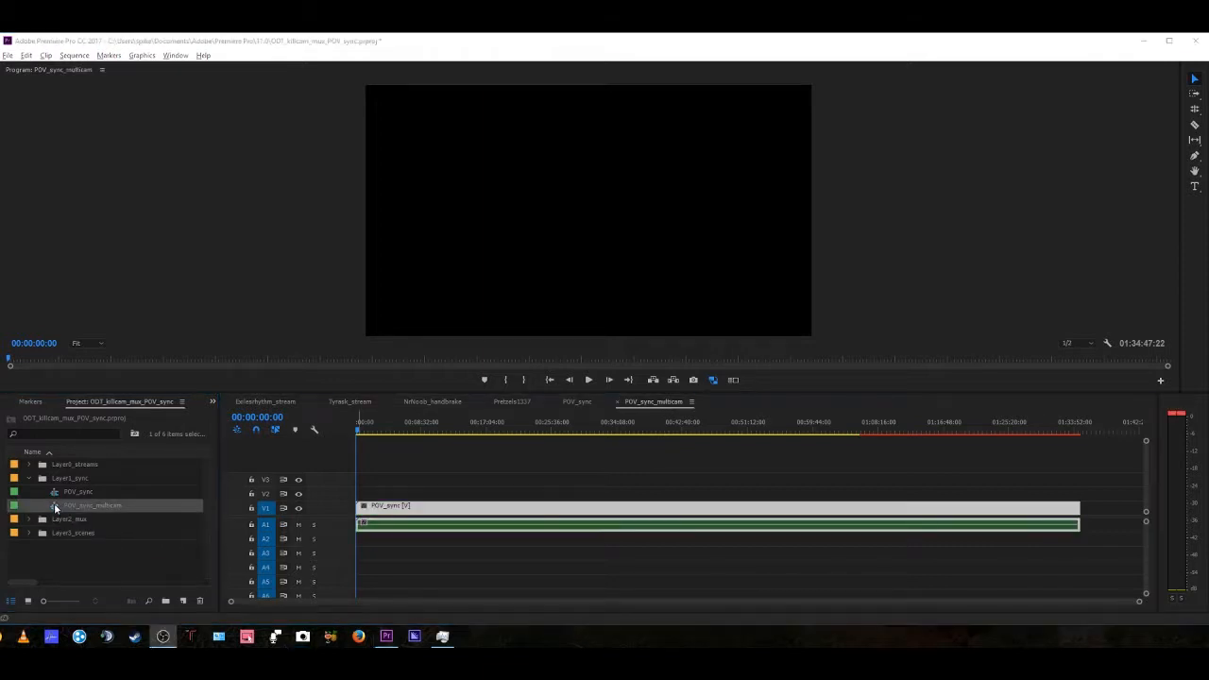
Step: Enable Multi-Camera on the nested POV_sync clip and show the multi-camera view with the playhead at about 00:37:32:03
right_click(420, 510)
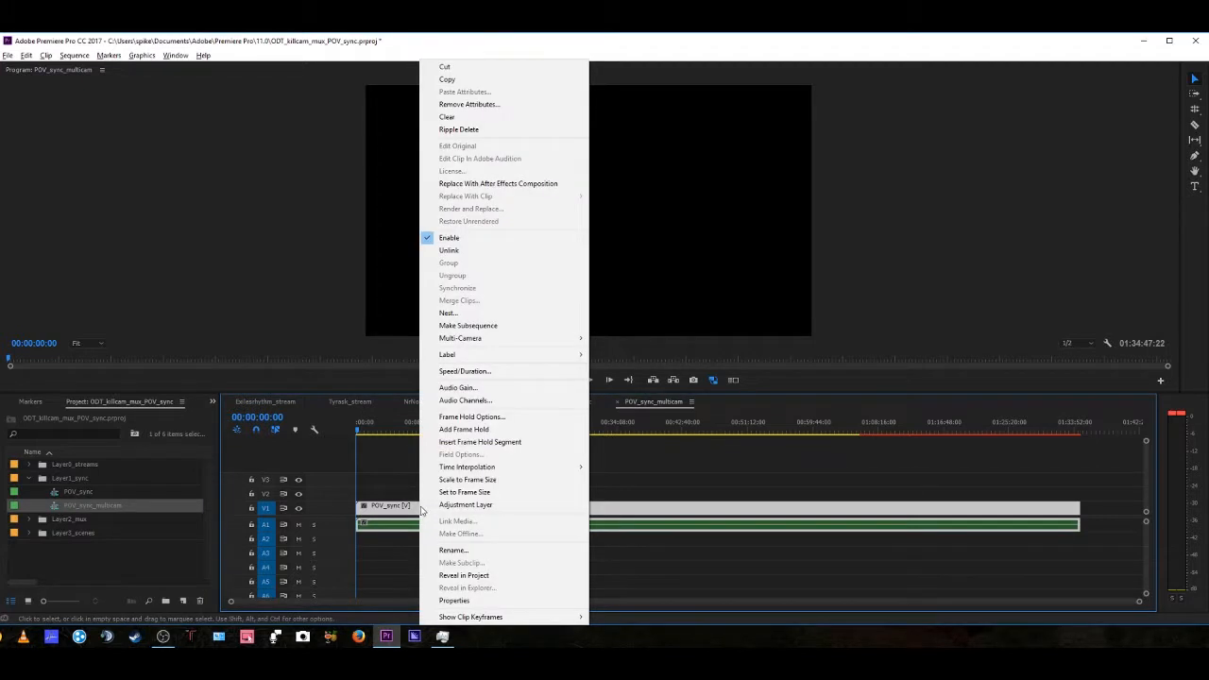
mouse_move(515, 345)
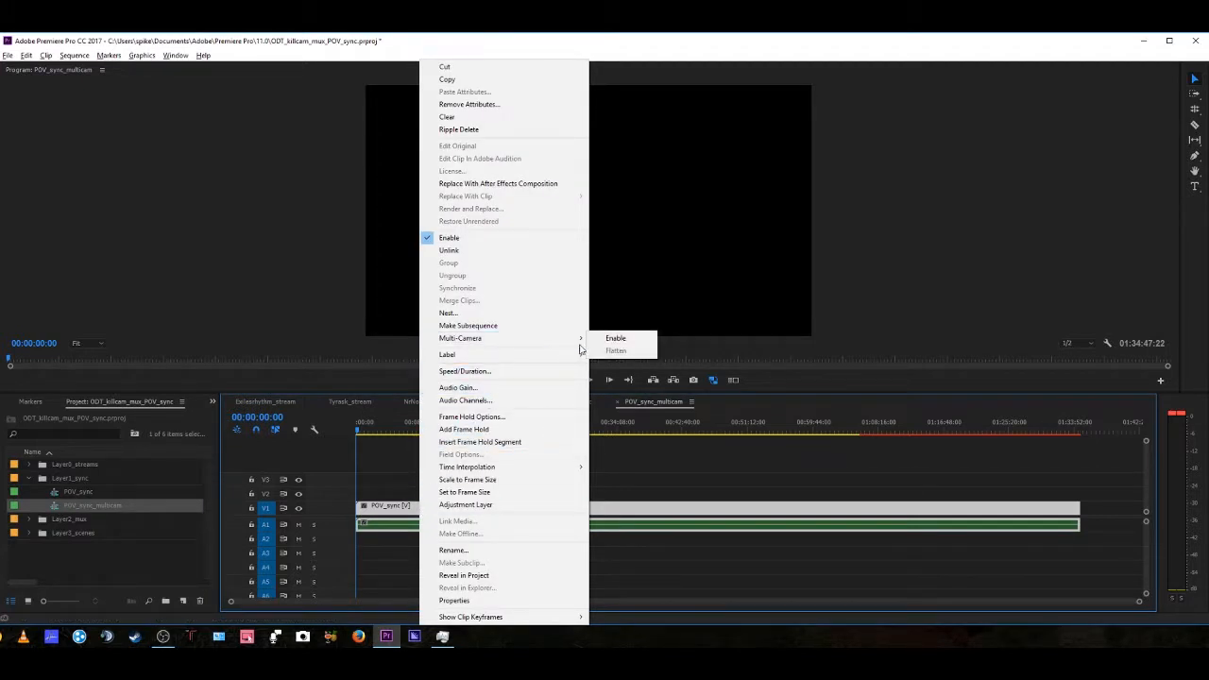
click(606, 342)
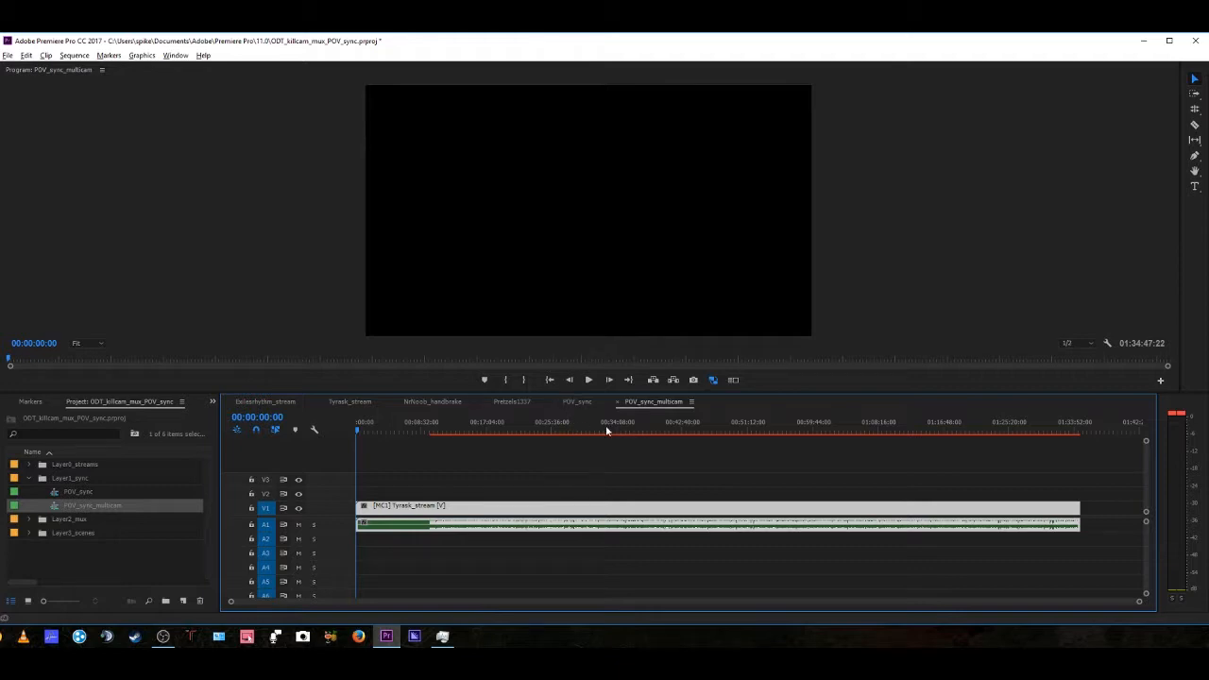
drag(605, 430, 645, 433)
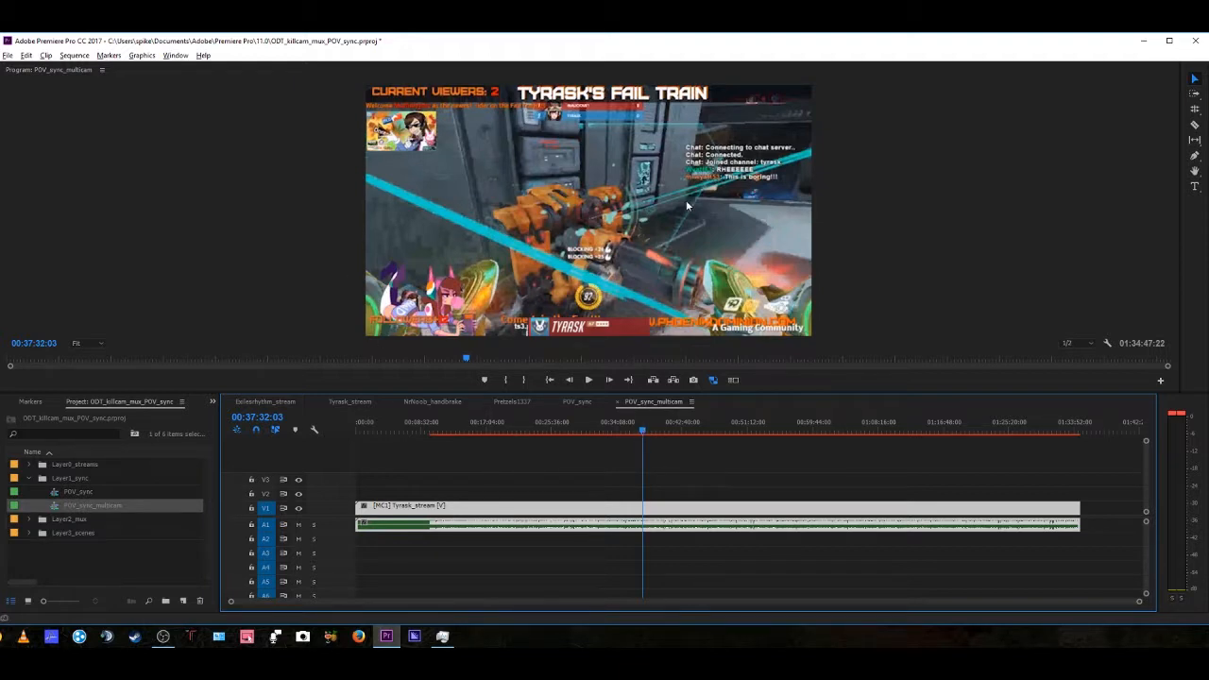
click(734, 380)
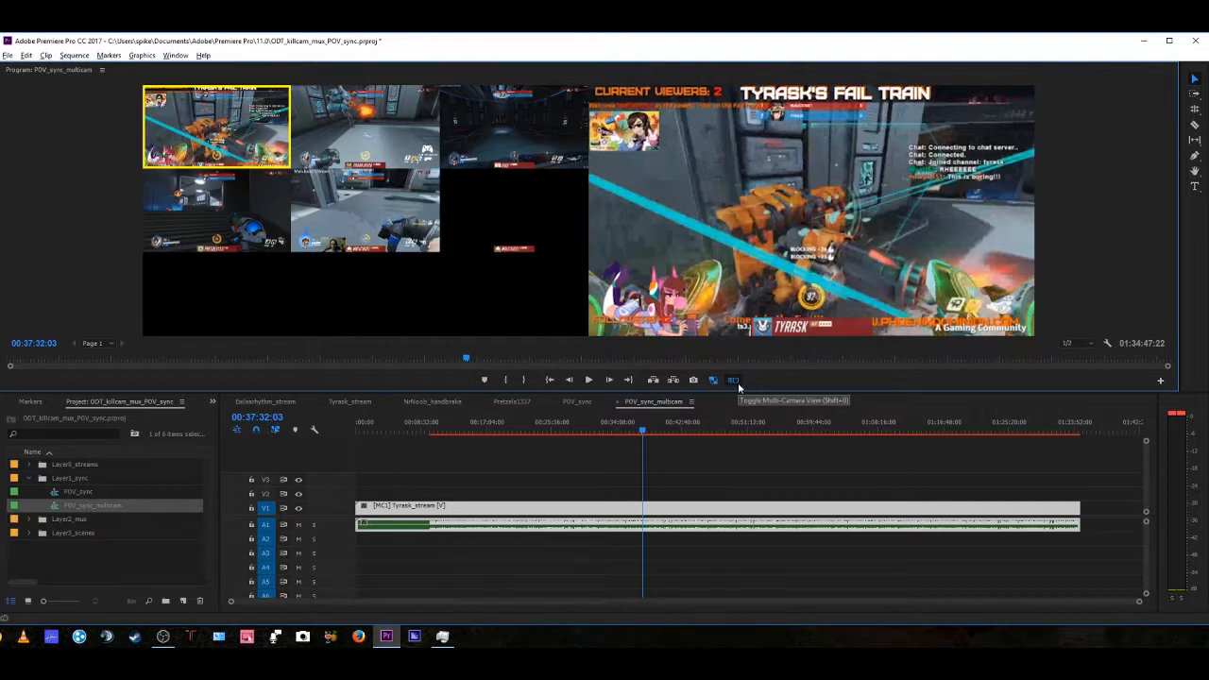
Step: Customize the Program monitor's controls so the multi-camera view toggle sits in the second row
click(1160, 381)
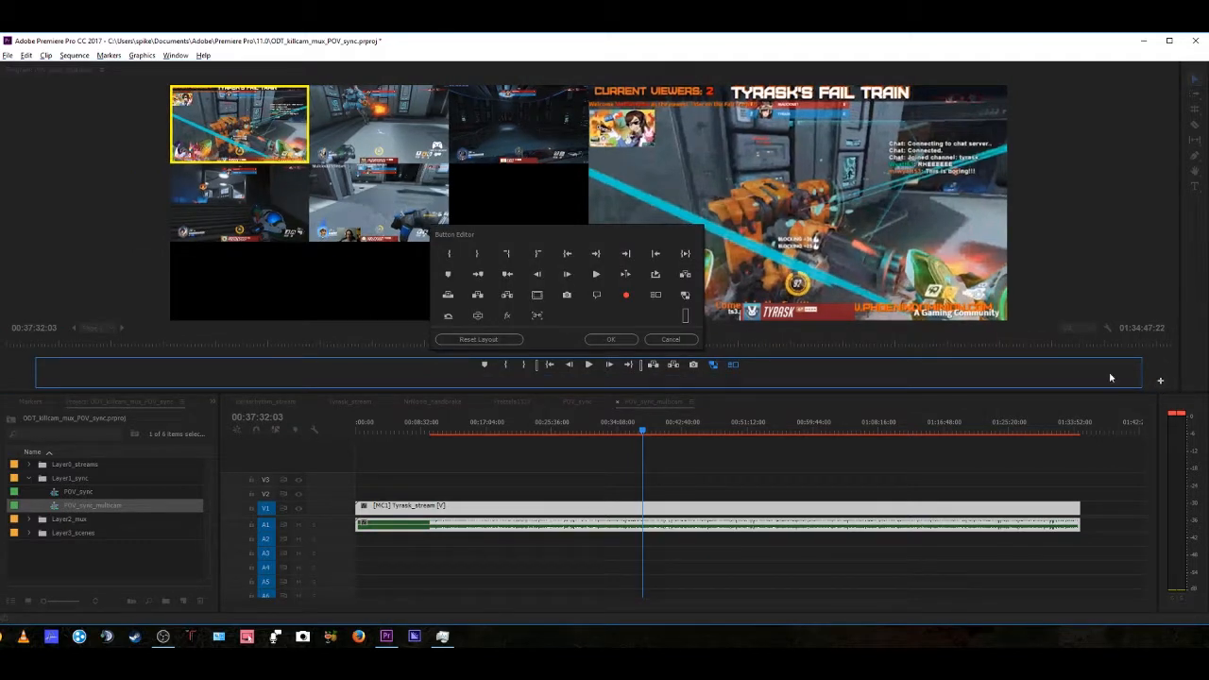
drag(663, 303, 784, 377)
click(611, 339)
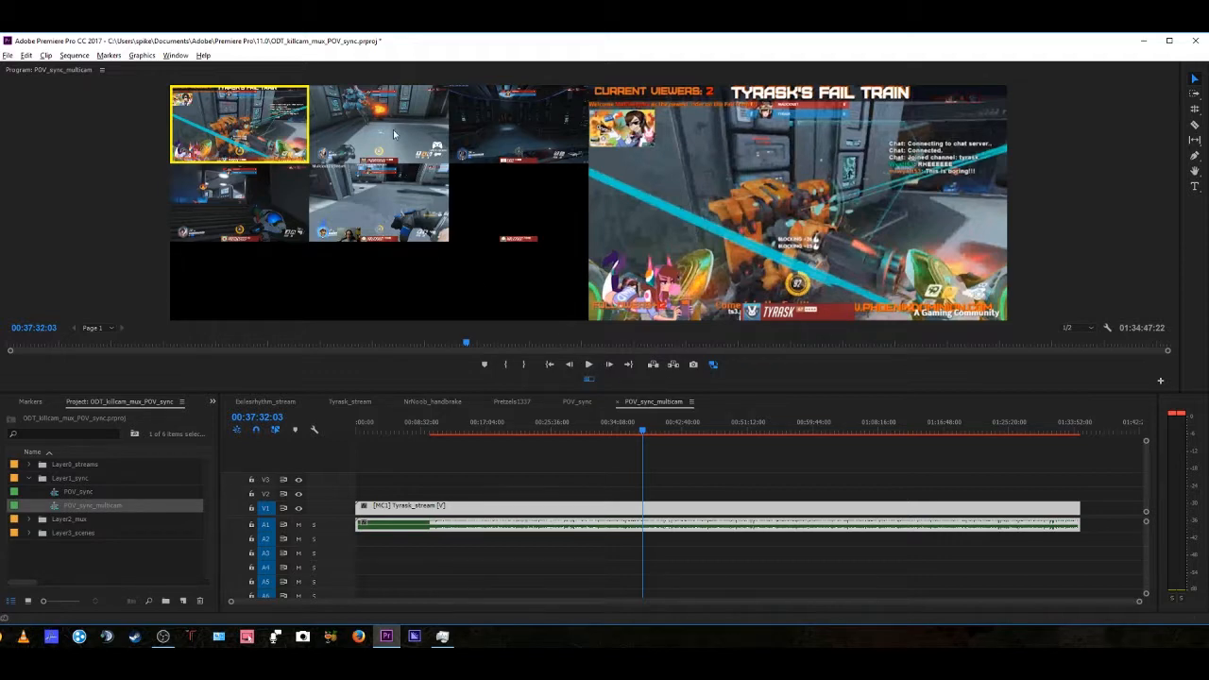
Step: Play the multicam sequence from 00:37:32:03, switching live to camera 2 and camera 4, and stop at 00:37:39:03
click(589, 366)
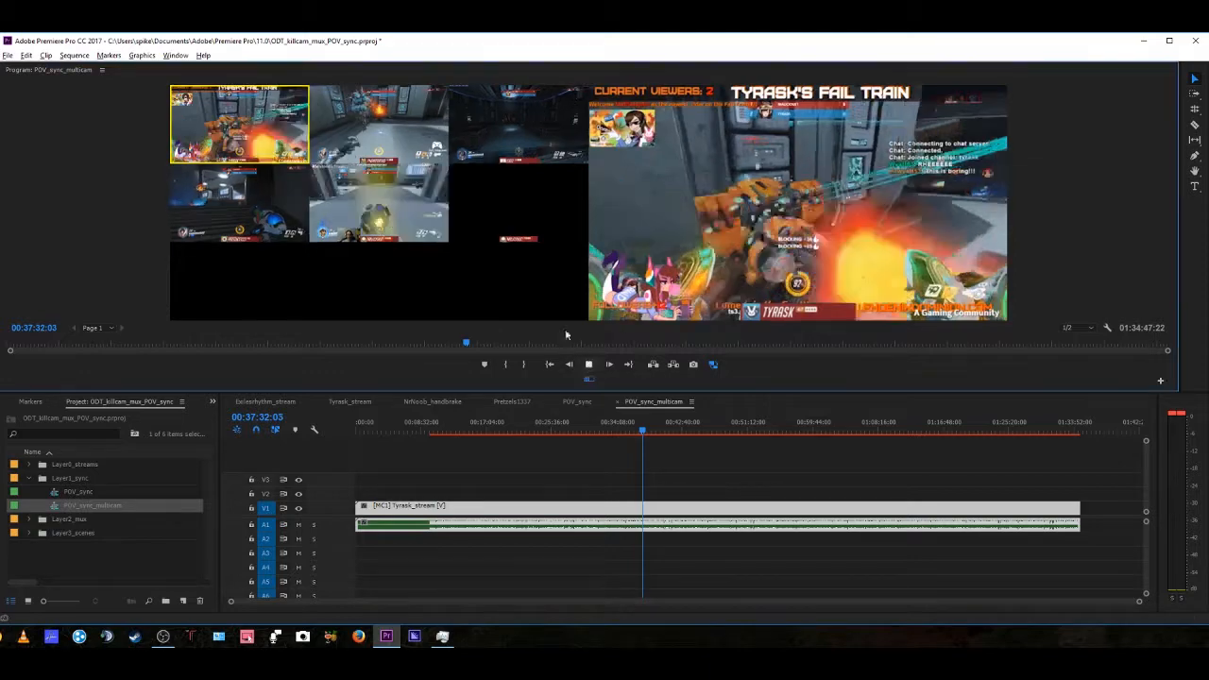
click(378, 132)
click(288, 201)
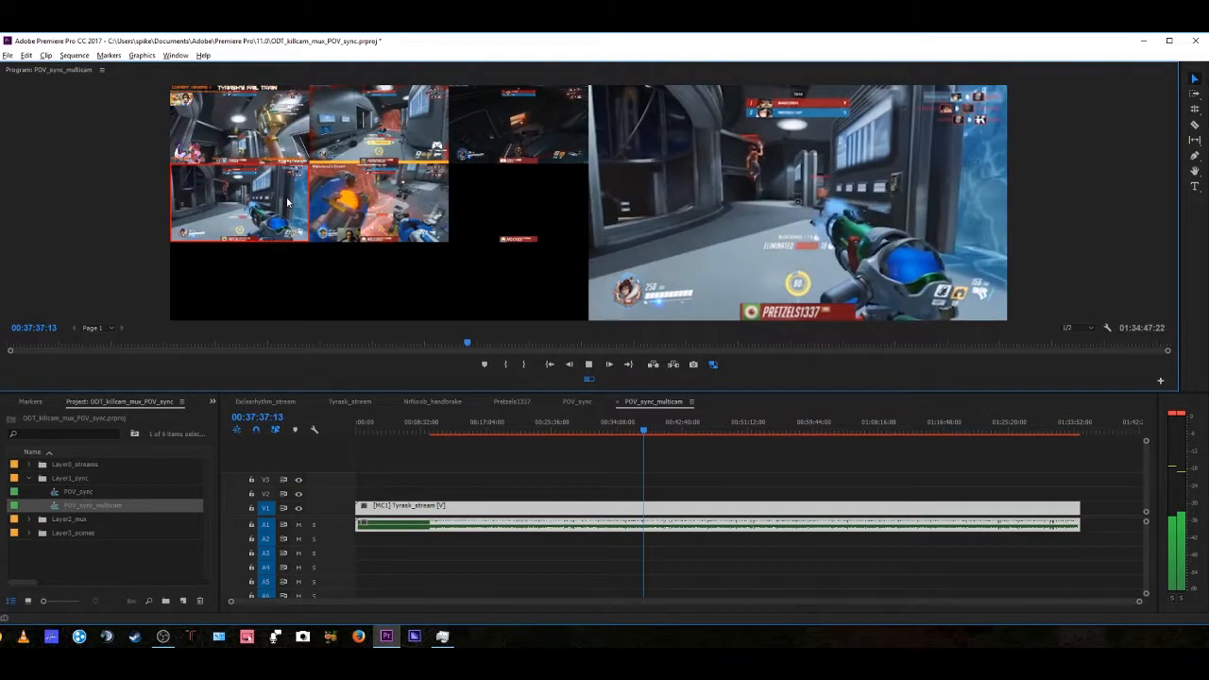
click(588, 364)
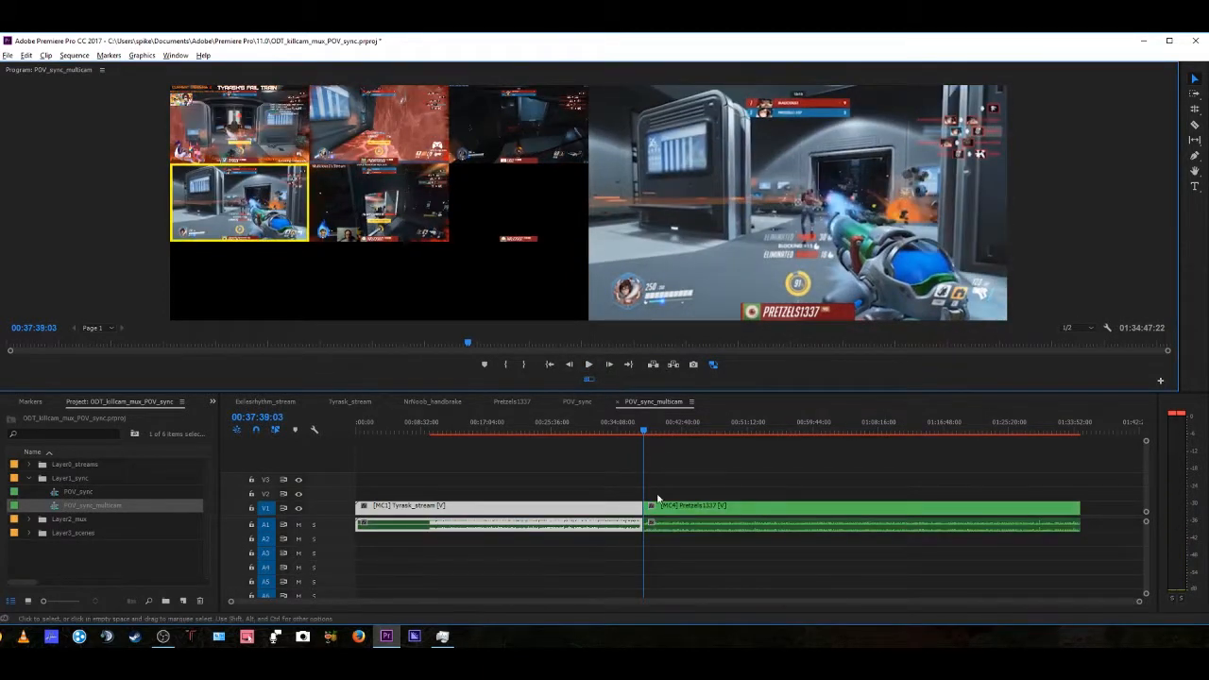
Step: Play back the recorded angle switches from about 00:37:33 to 00:37:37 with the cuts magnified in the timeline
click(231, 603)
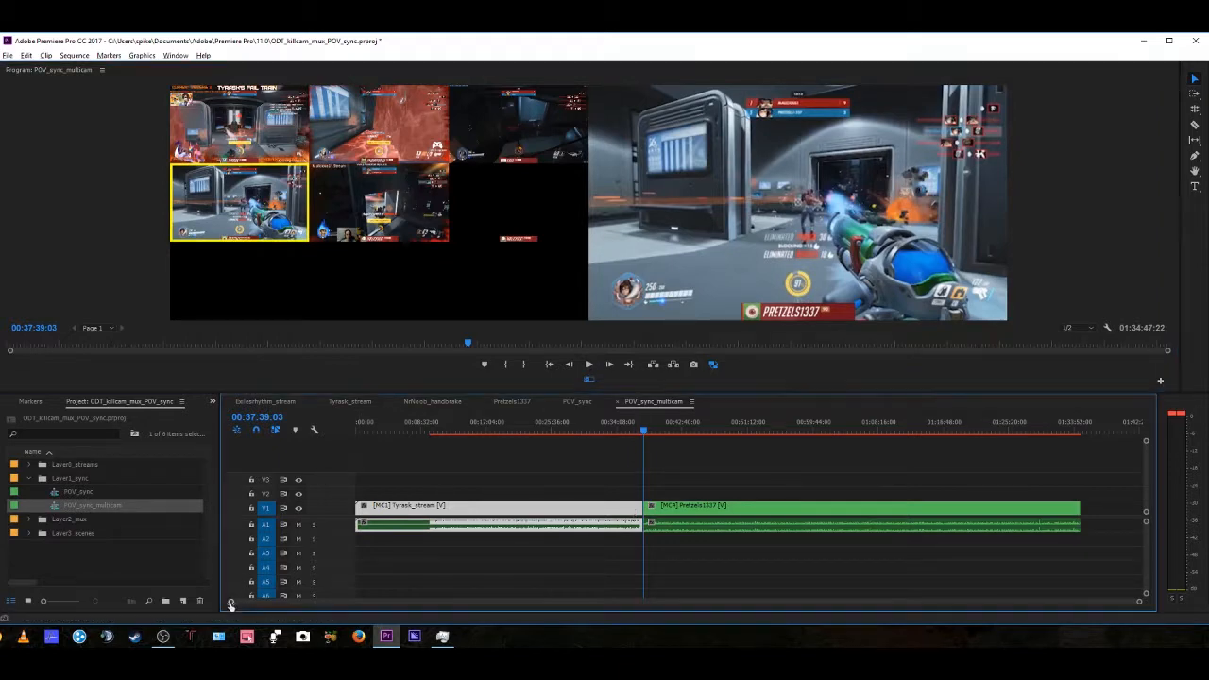
drag(231, 604, 651, 608)
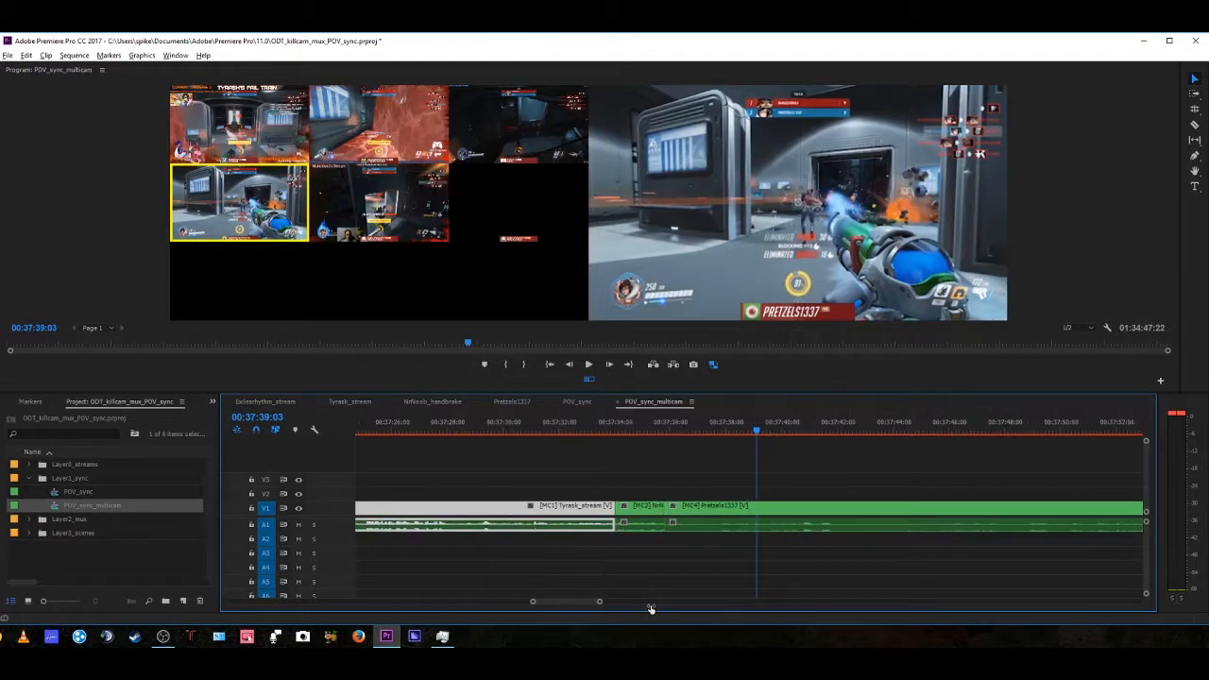
click(583, 429)
click(588, 365)
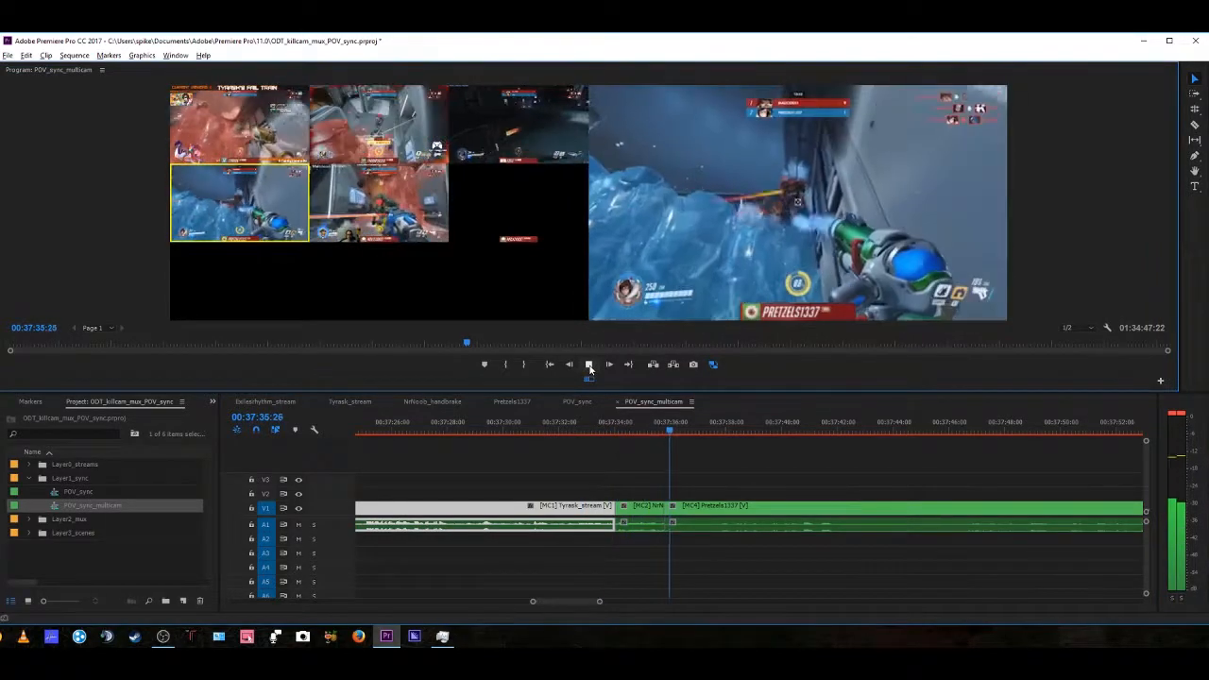
click(588, 366)
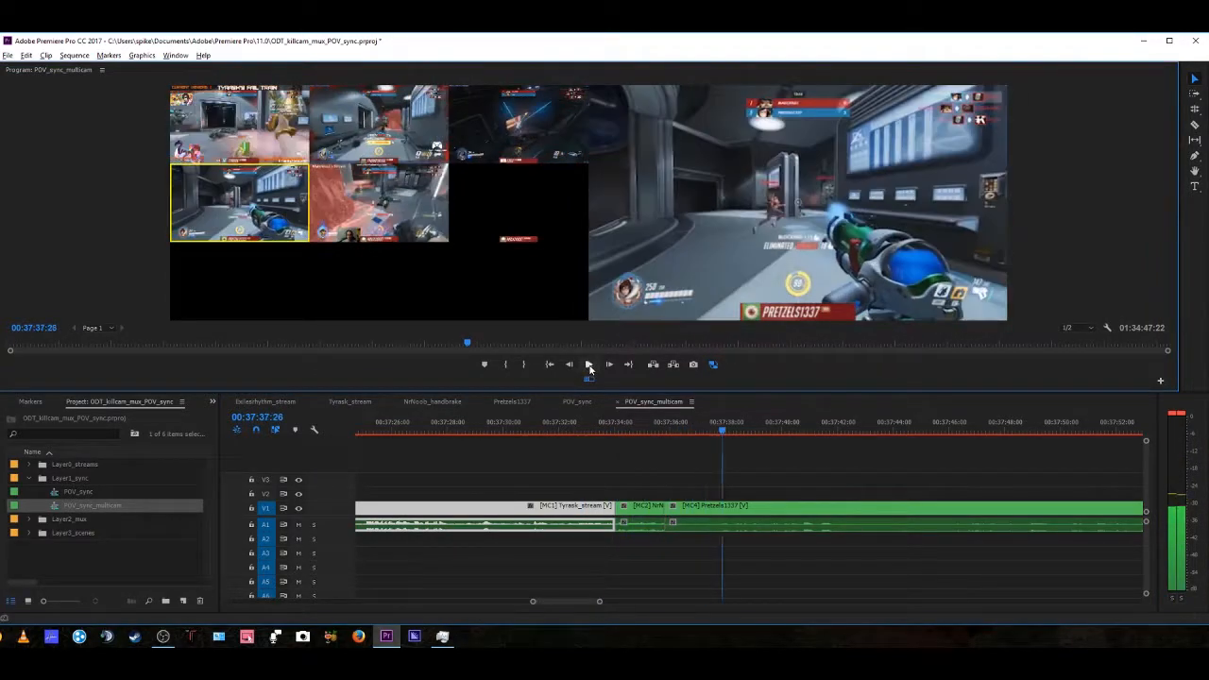
Step: Use the Rolling Edit tool to move the camera 1–2 cut to 00:37:33:08 and the camera 2–4 cut to about a second after it
click(593, 423)
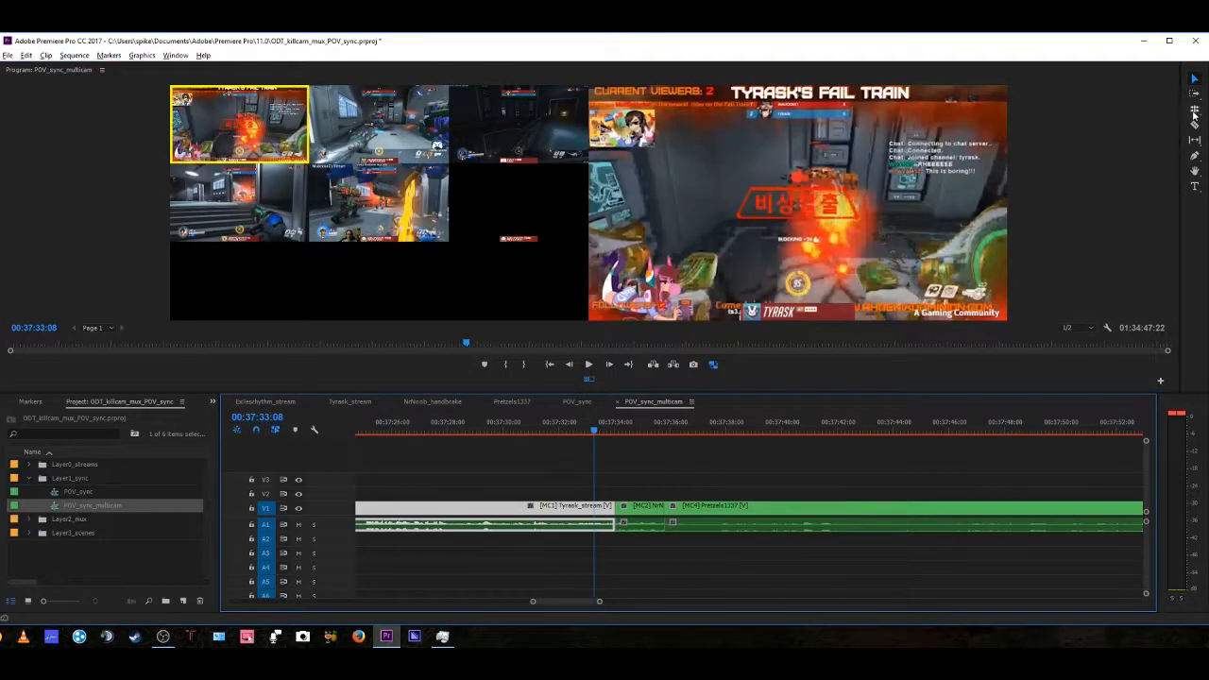
click(1194, 110)
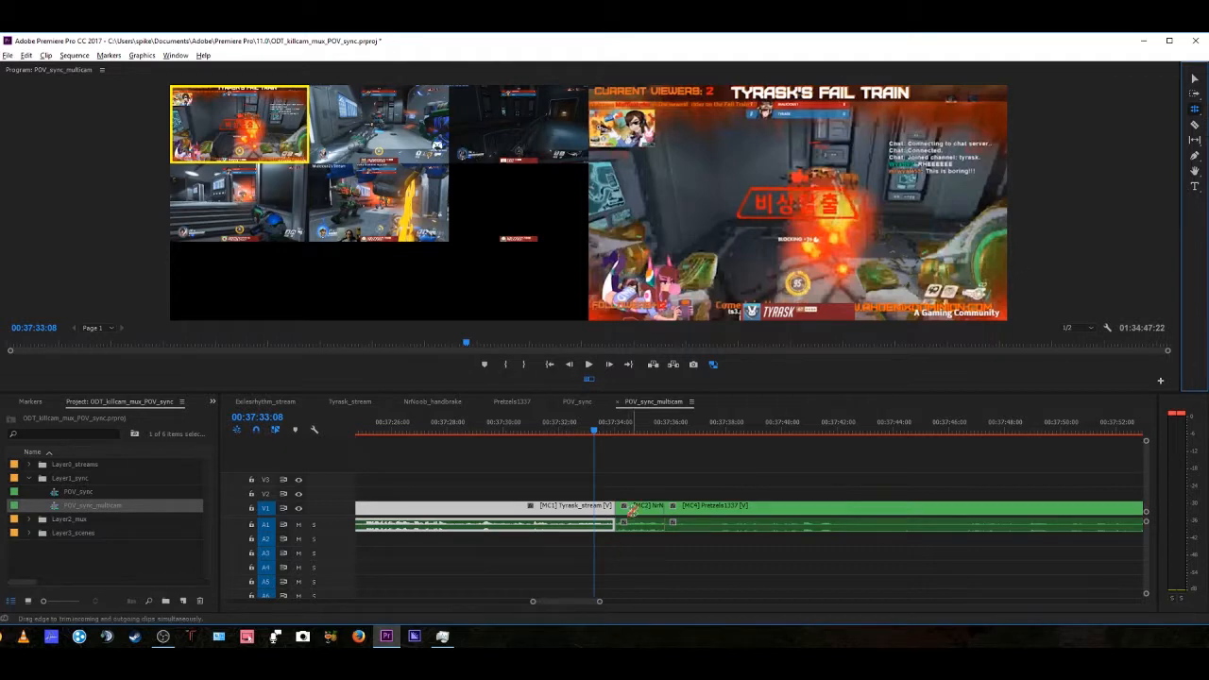
drag(614, 509, 594, 512)
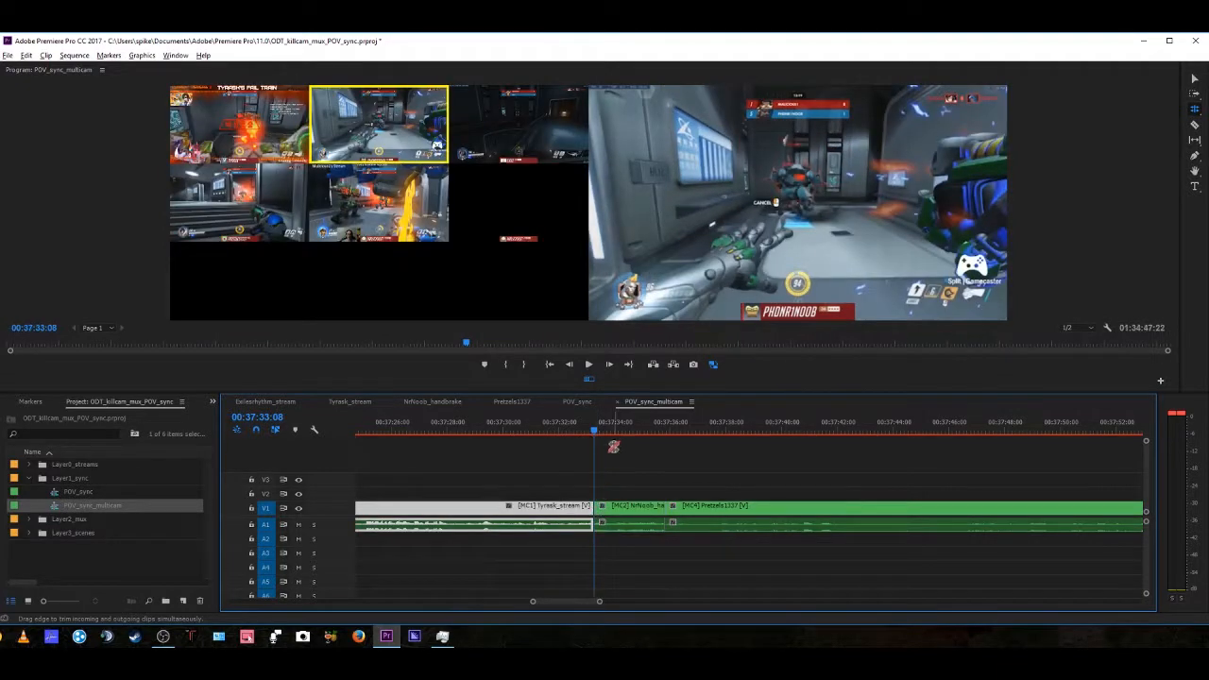
drag(592, 434, 624, 437)
drag(666, 510, 630, 507)
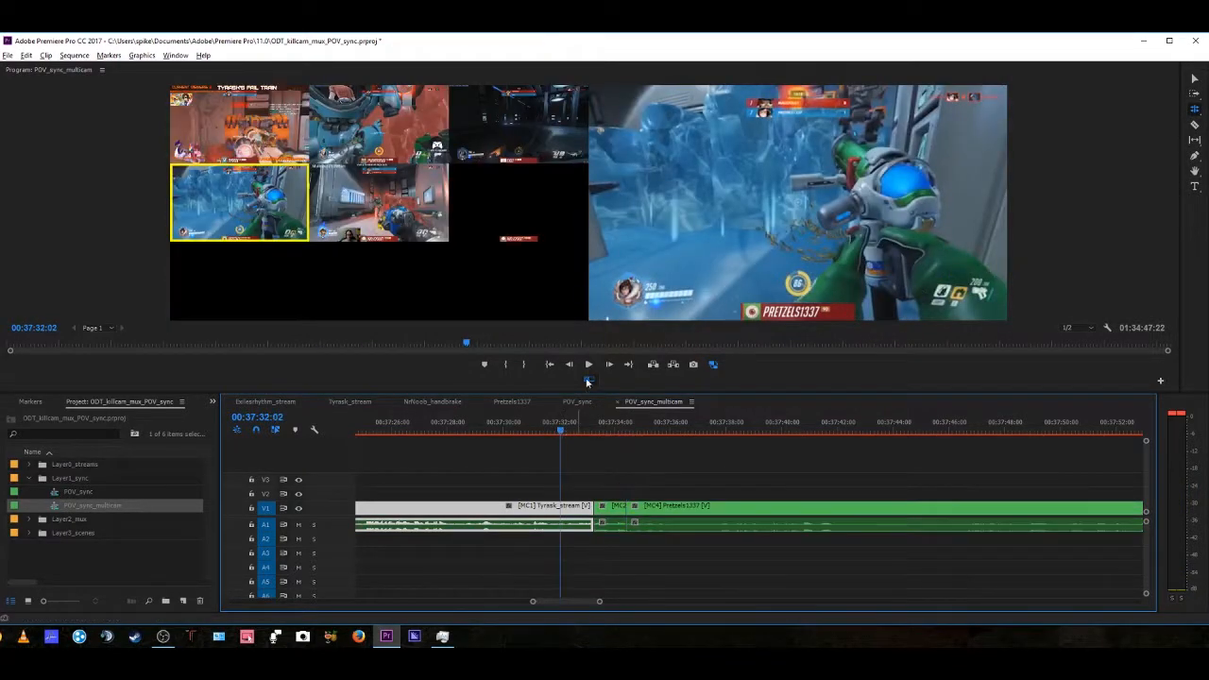
Step: Play back the retimed cuts from 00:37:32:02 and check the computer's CPU and memory performance in Task Manager
click(590, 365)
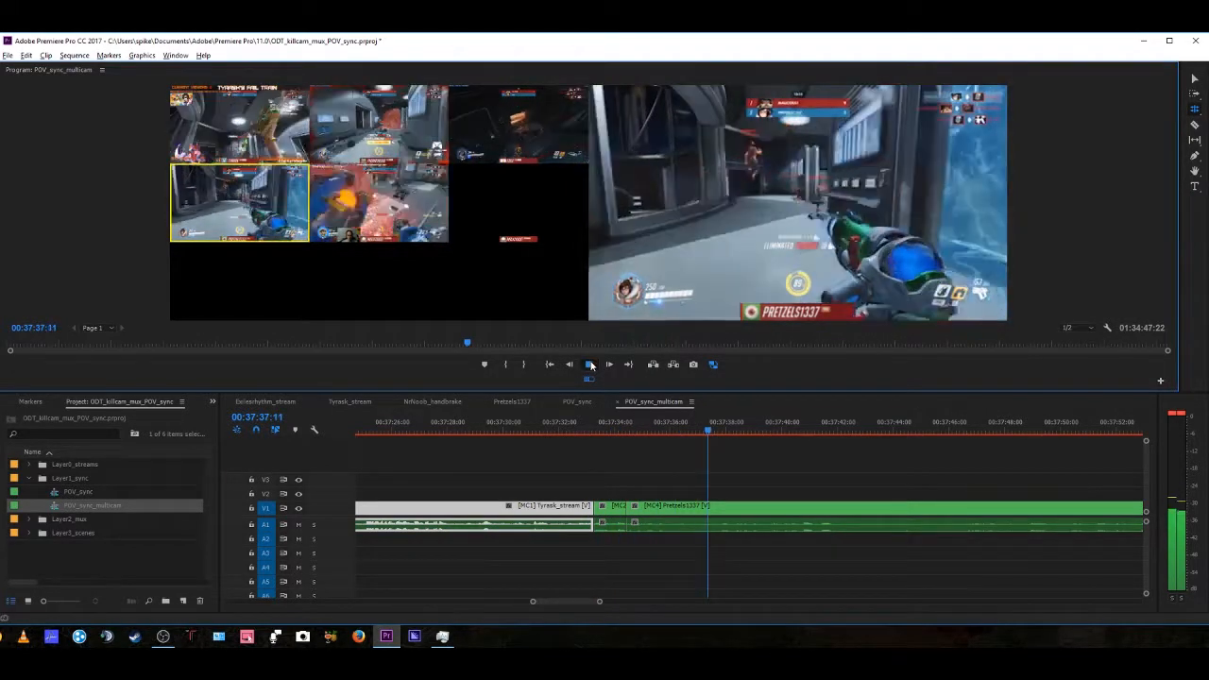
click(591, 364)
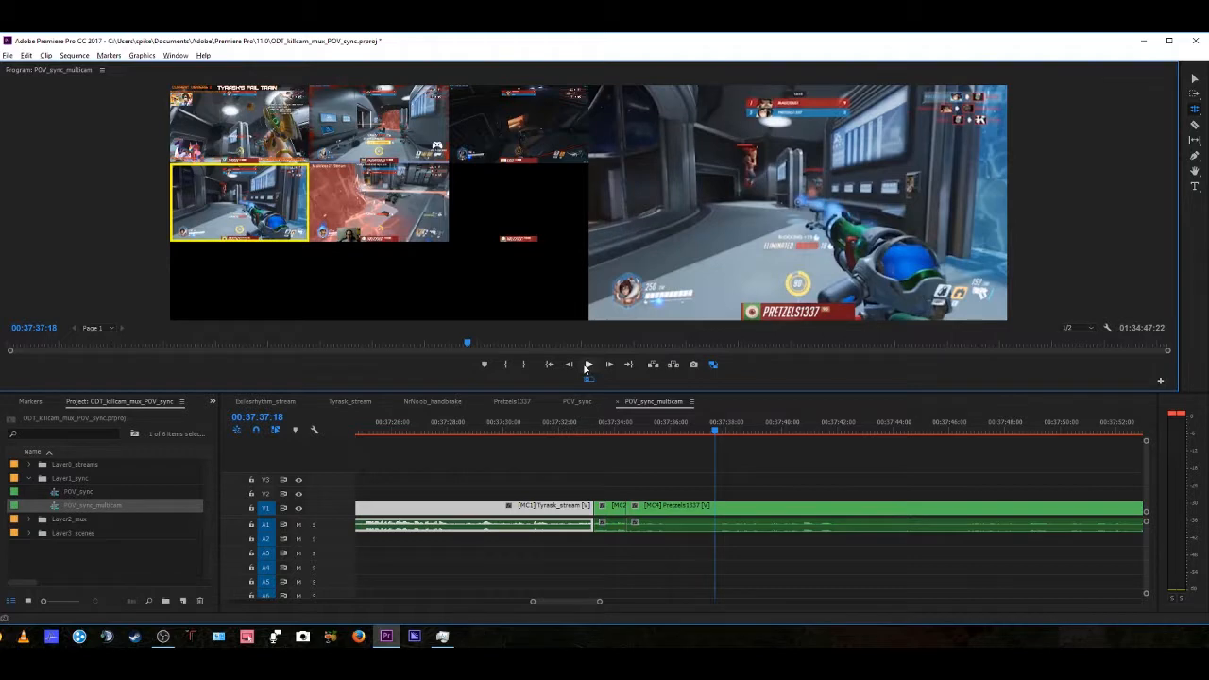
click(443, 638)
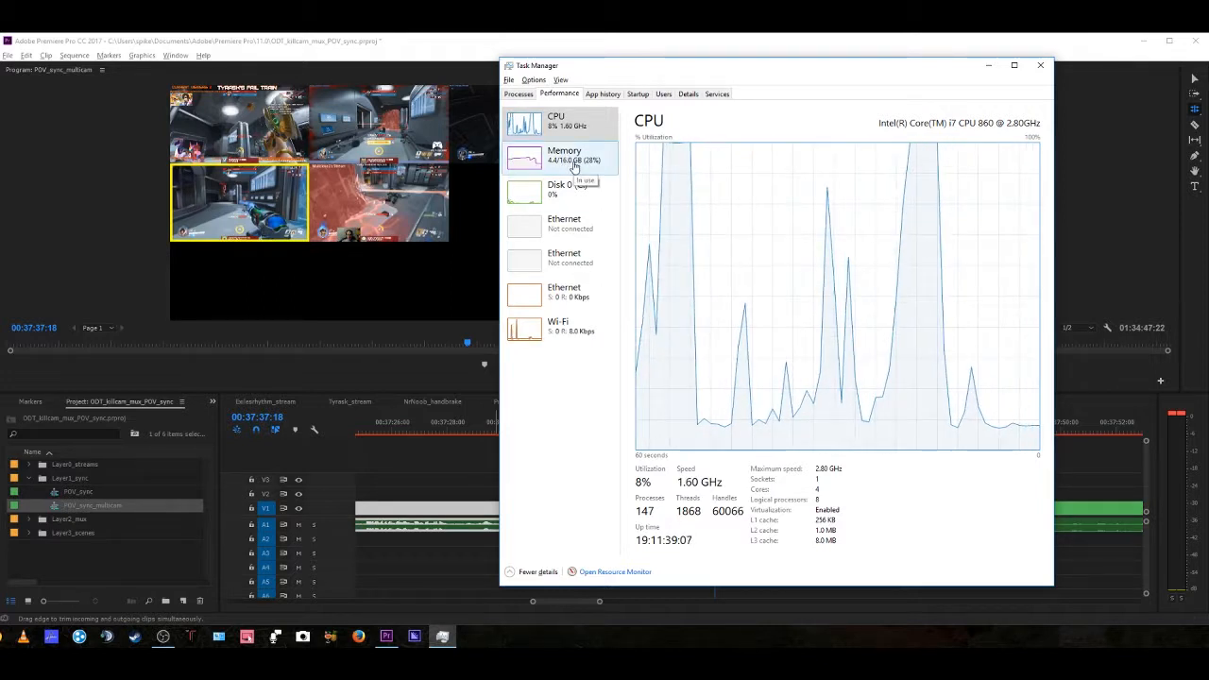
click(459, 303)
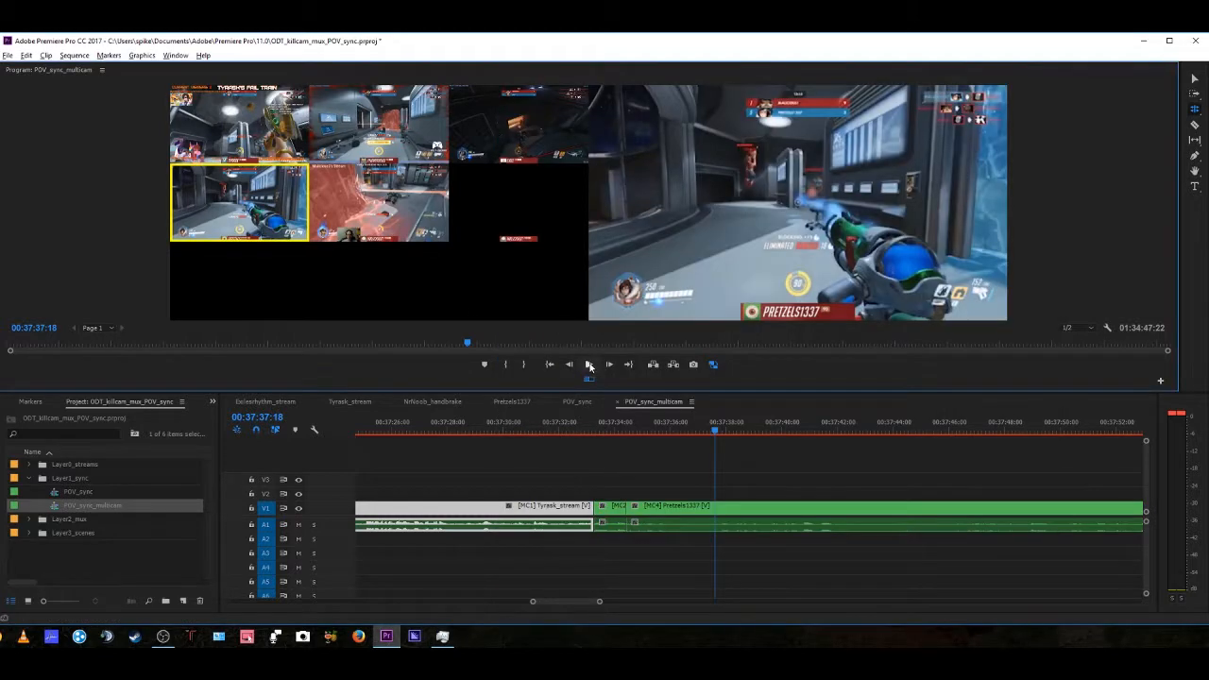
Step: Play the sequence on and, with the playhead at 00:37:51:00, change the final Pretzels1337 segment to camera 1 and finally camera 2
click(588, 365)
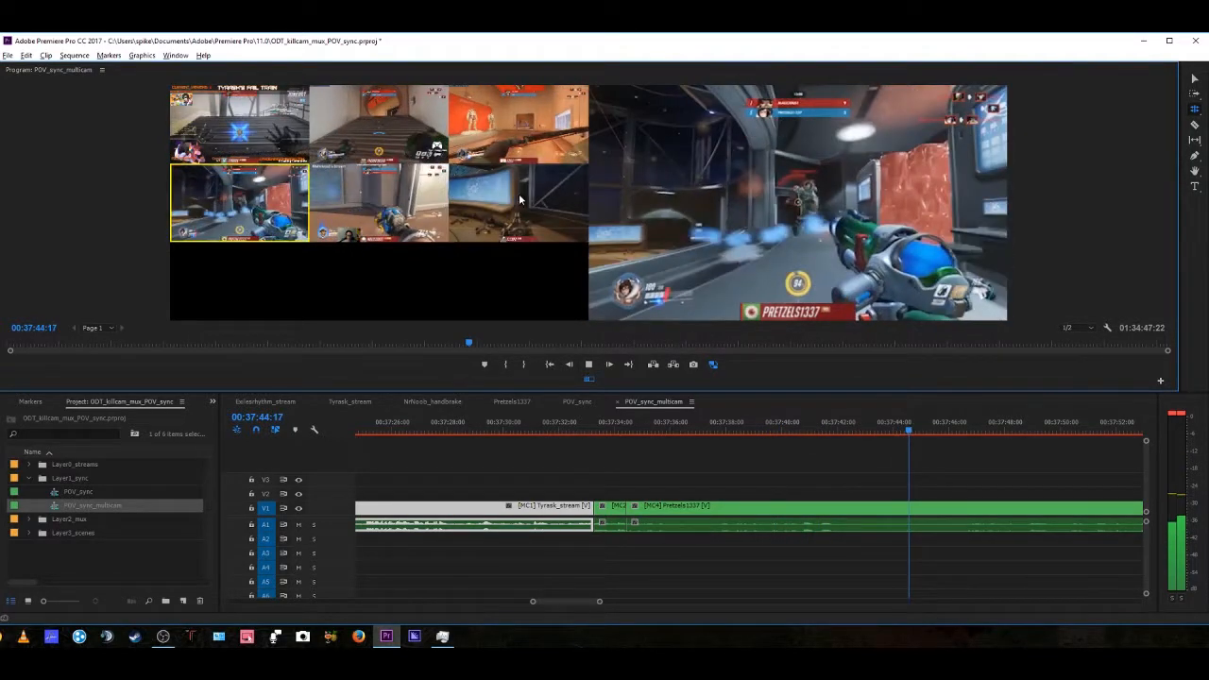
click(588, 364)
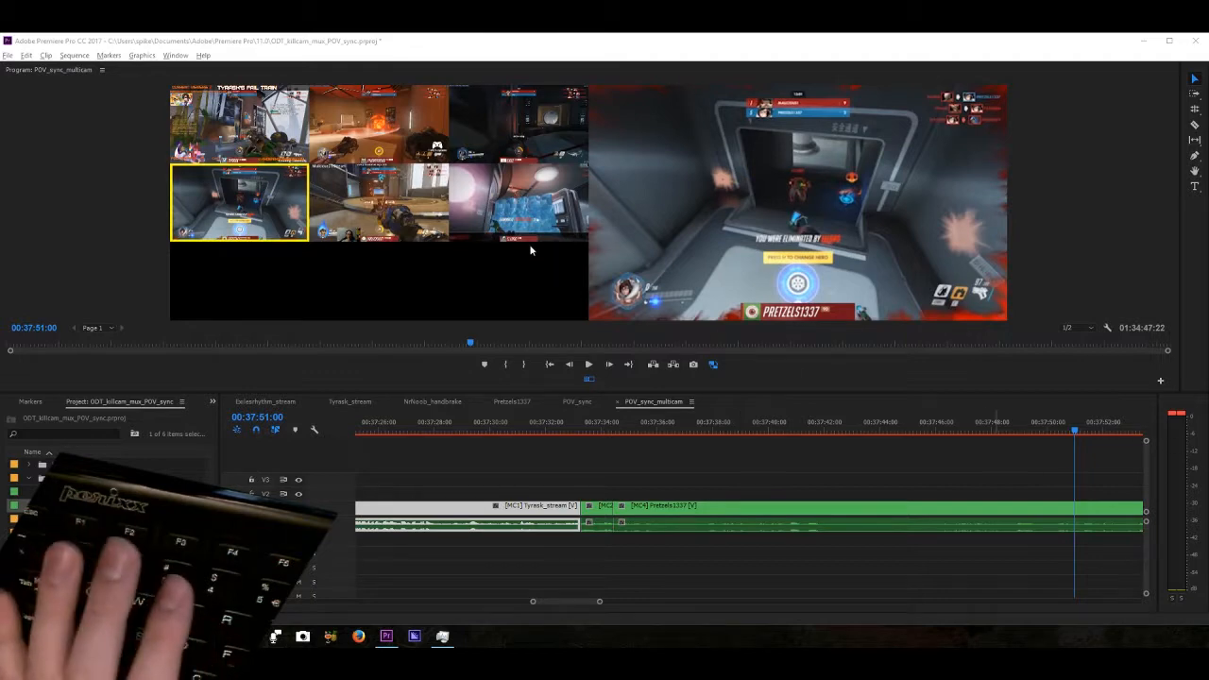
click(674, 520)
key(1)
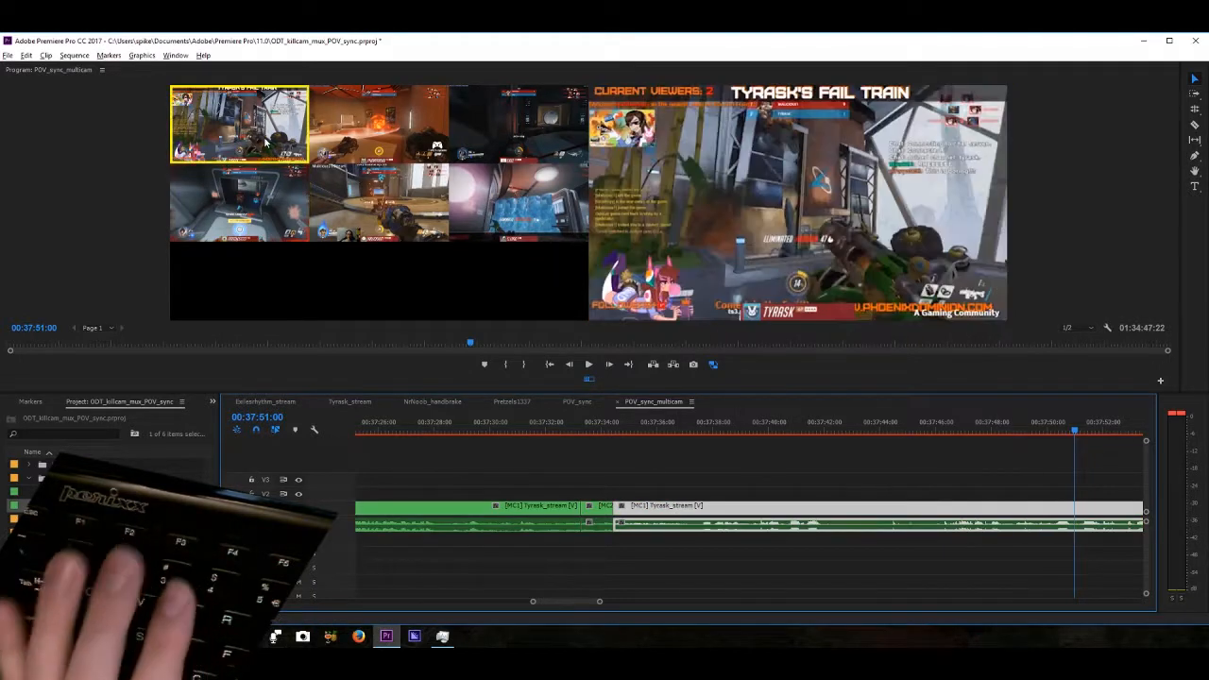
key(2)
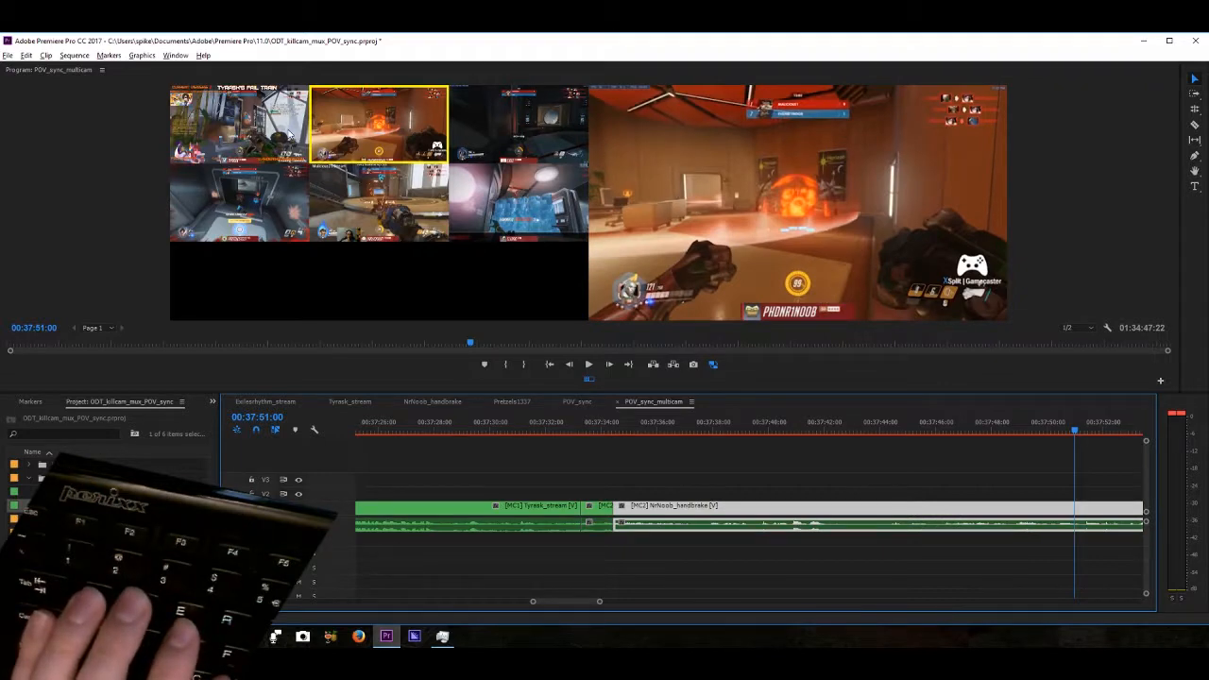
Step: Play the sequence from 00:37:46:06, switching live to camera 3, camera 1 and back to camera 2, and stop just after 00:38:00
click(1009, 433)
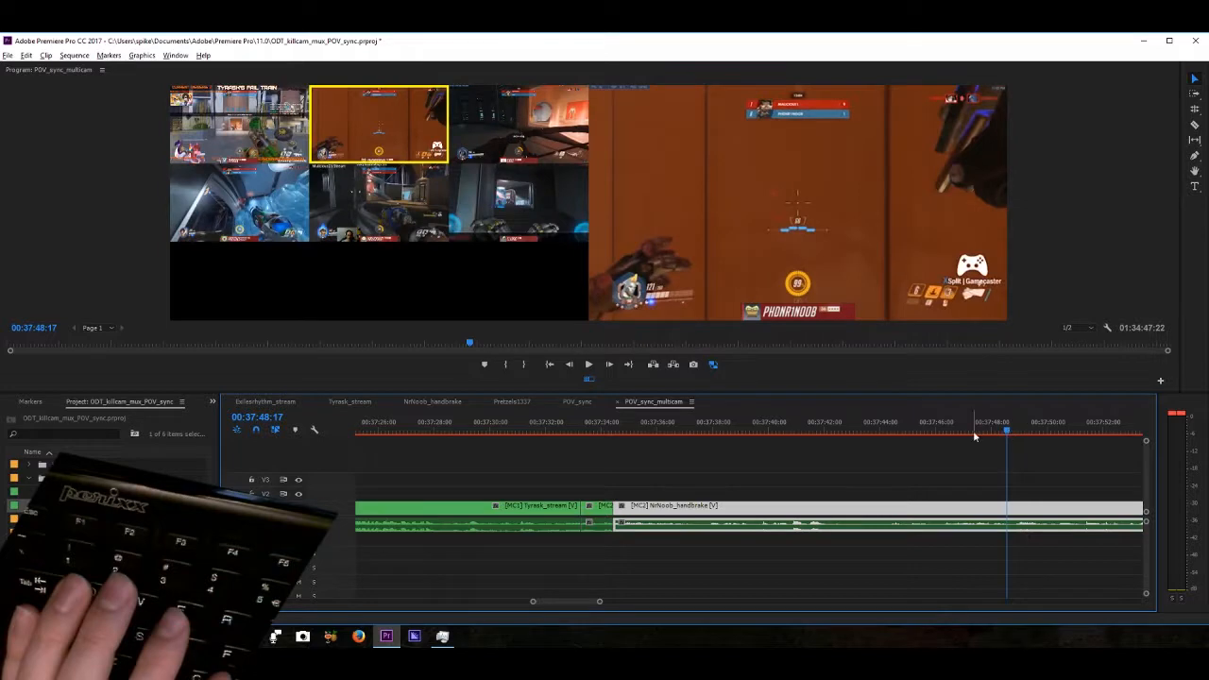
click(973, 432)
click(942, 433)
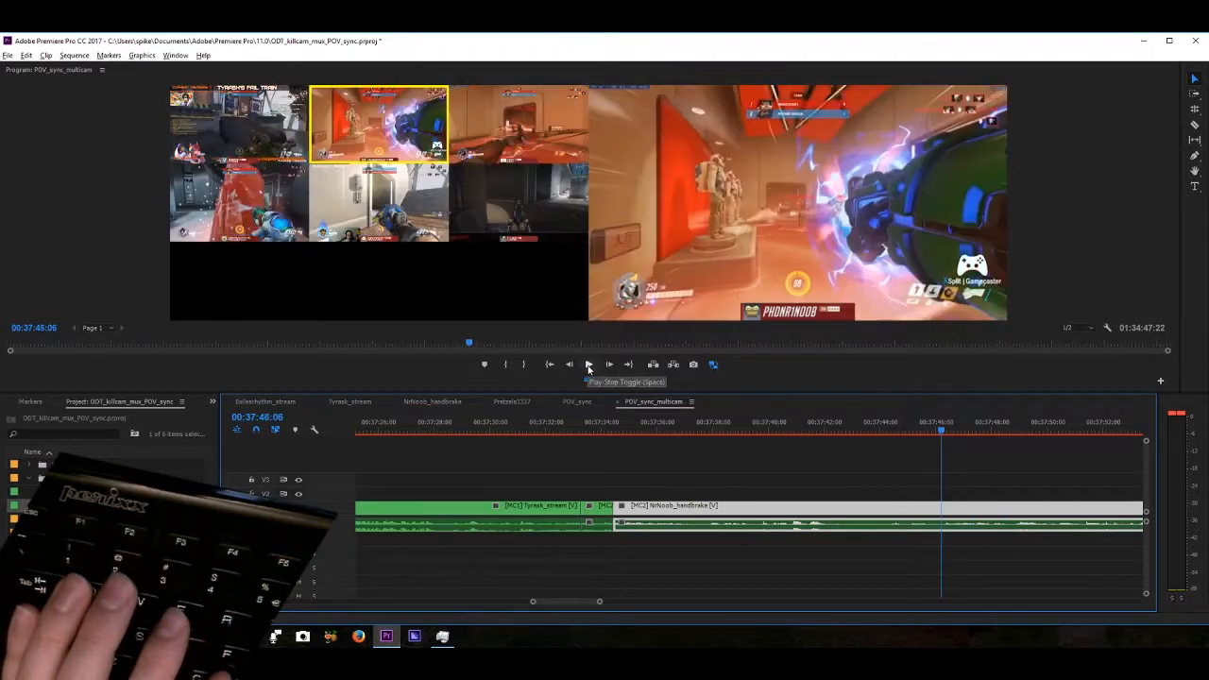
click(588, 365)
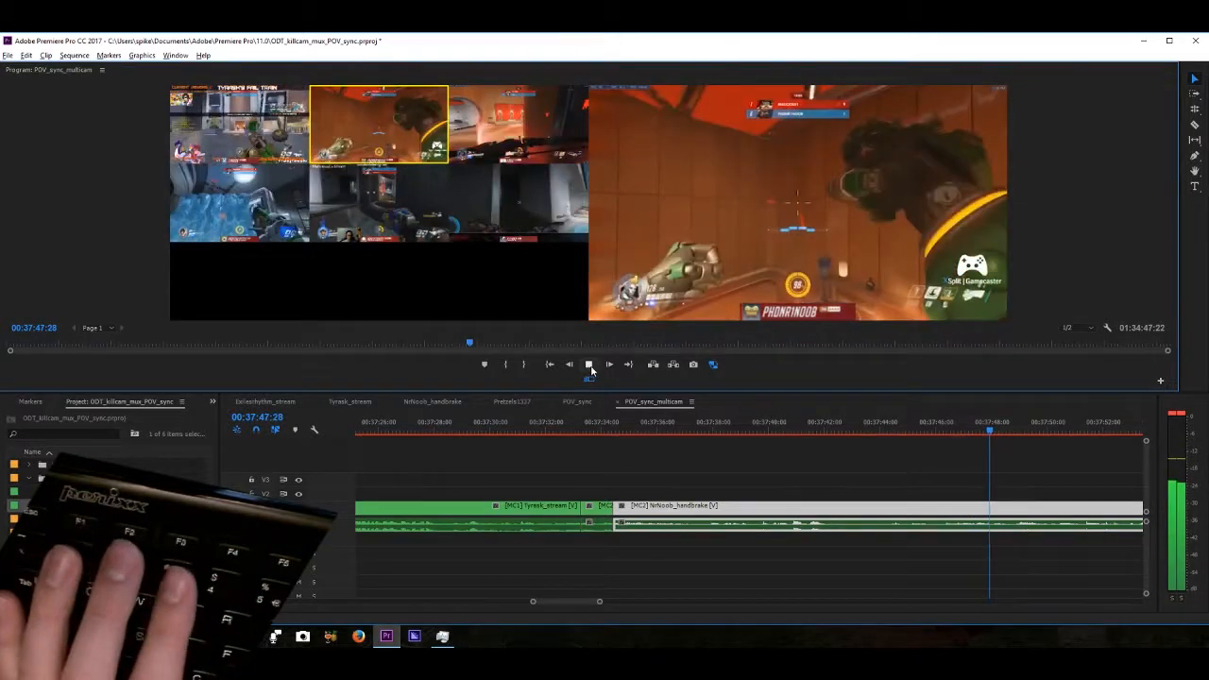
key(3)
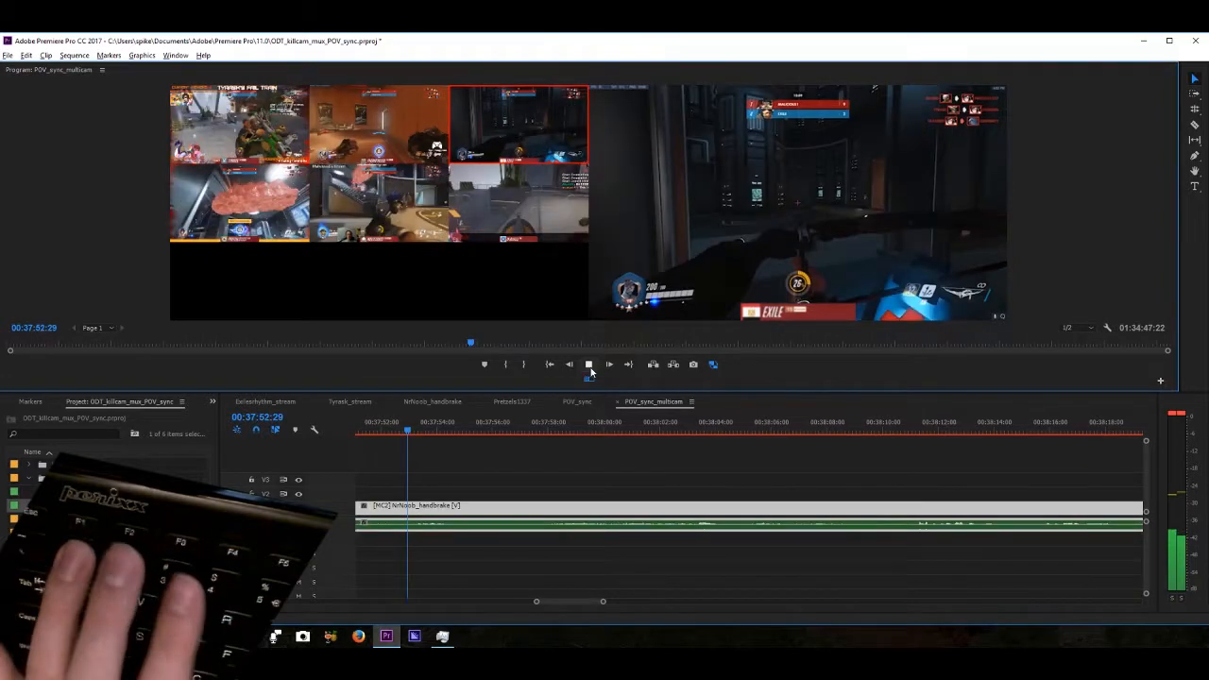
key(1)
key(2)
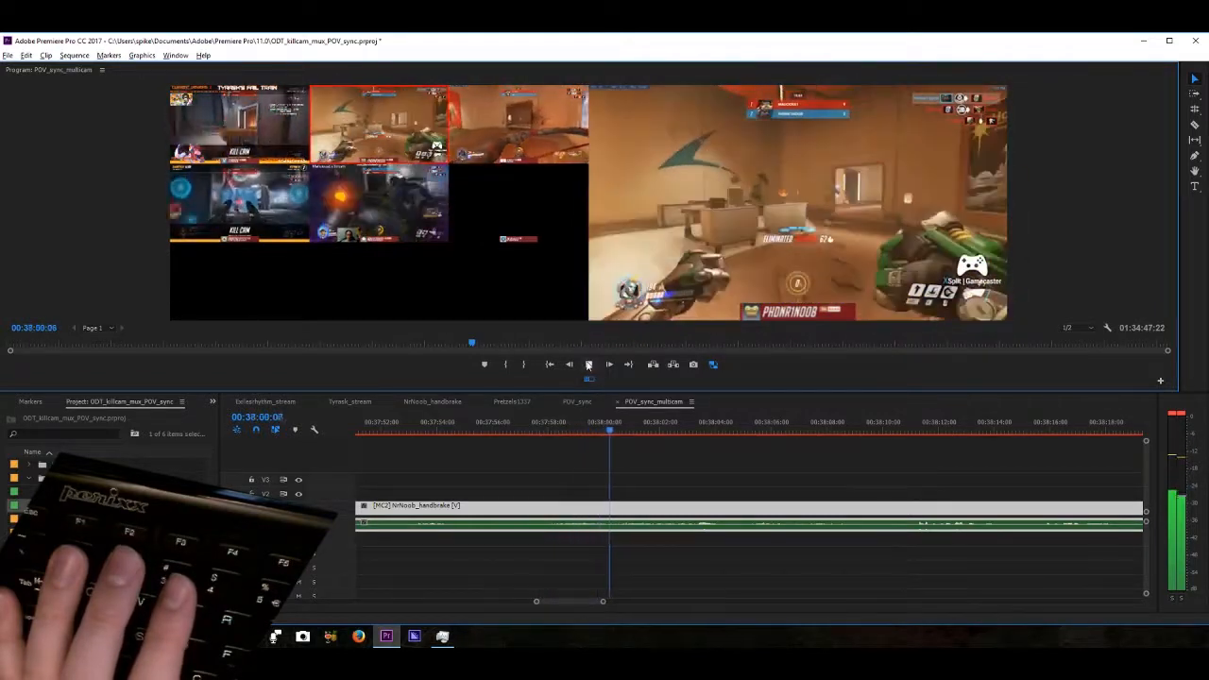
key(space)
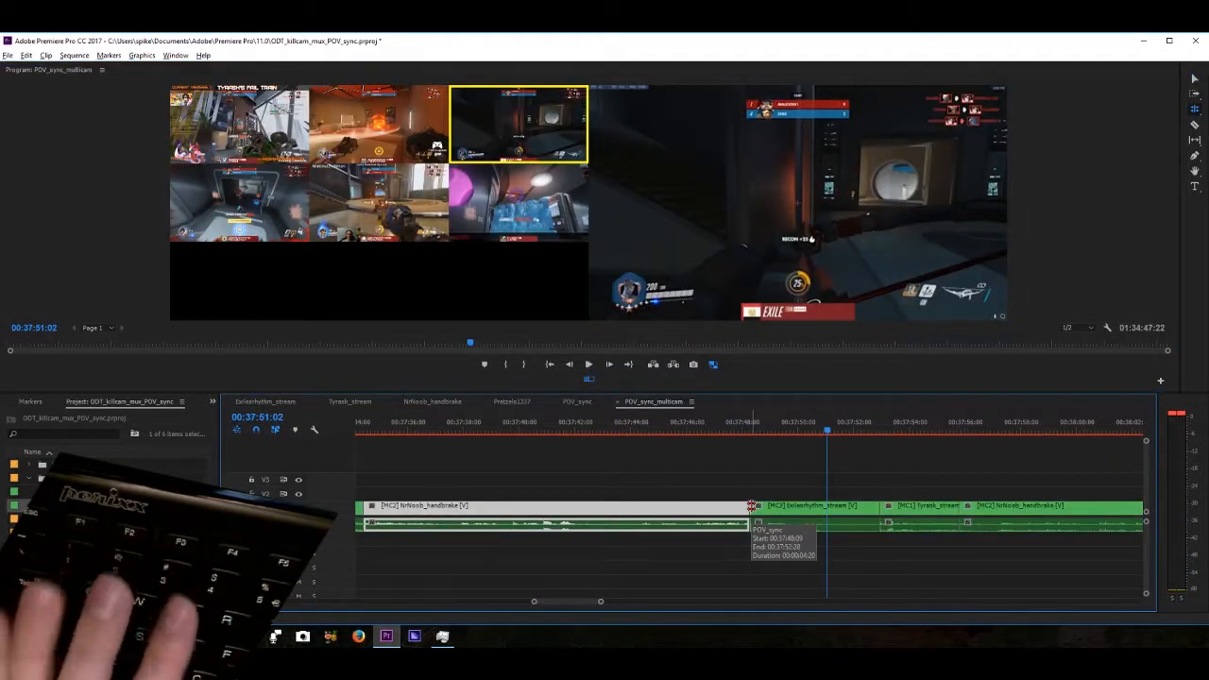